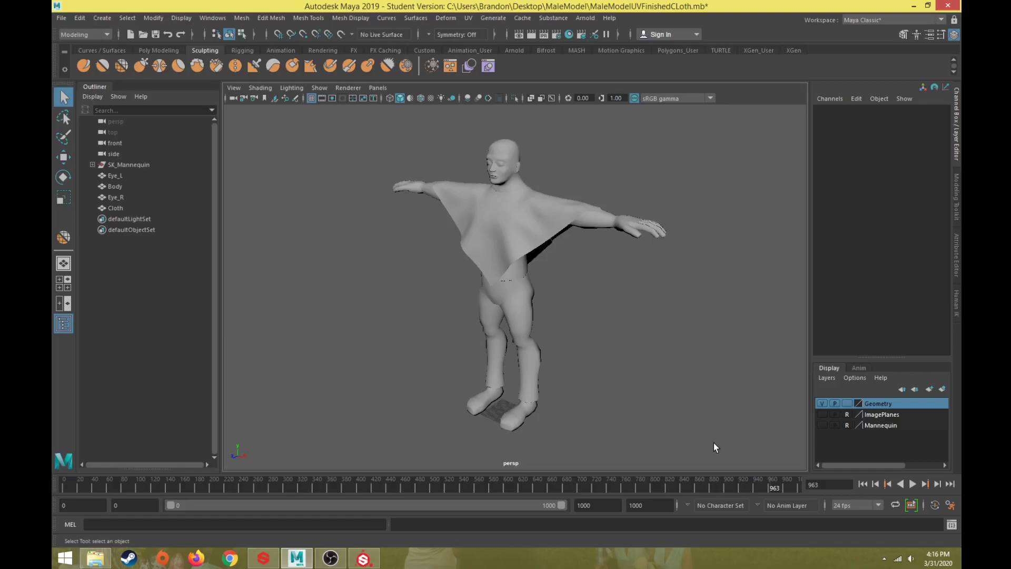
Step: Switch to File Explorer and check the exported MaleModelExport.fbx and MaleModelExport.obj files in the MaleModel folder
left_click(96, 558)
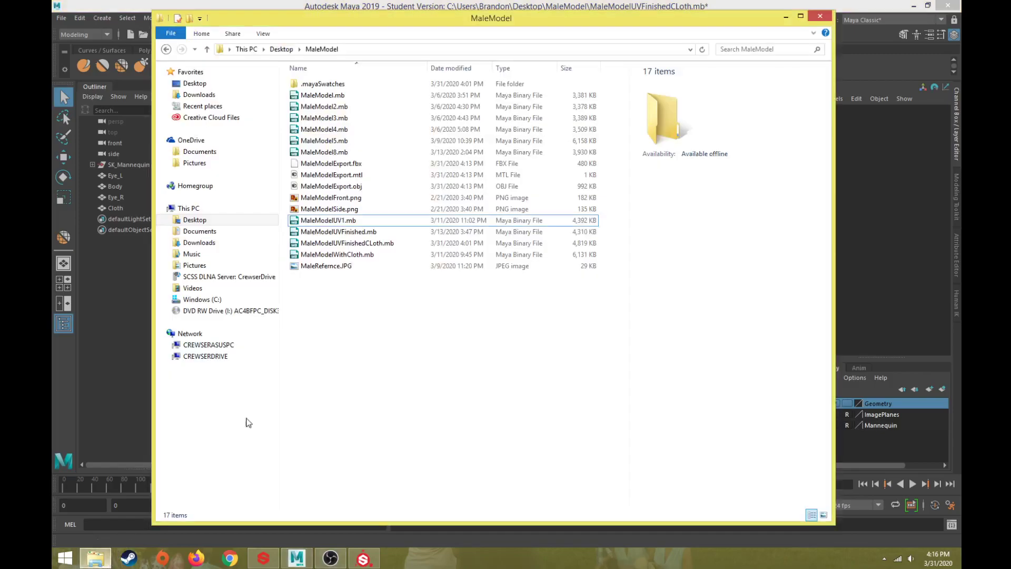
left_click(350, 165)
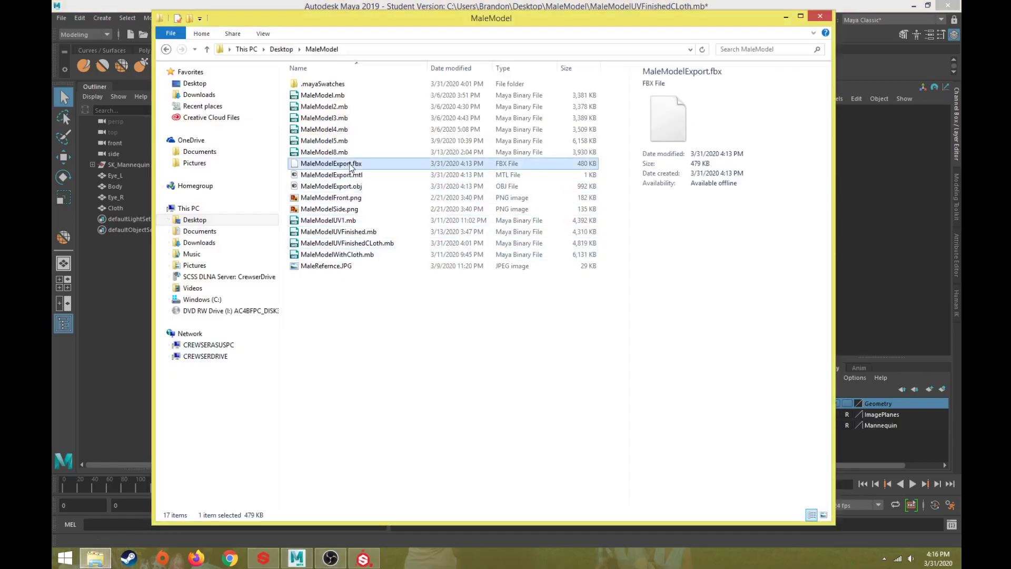
left_click(354, 187)
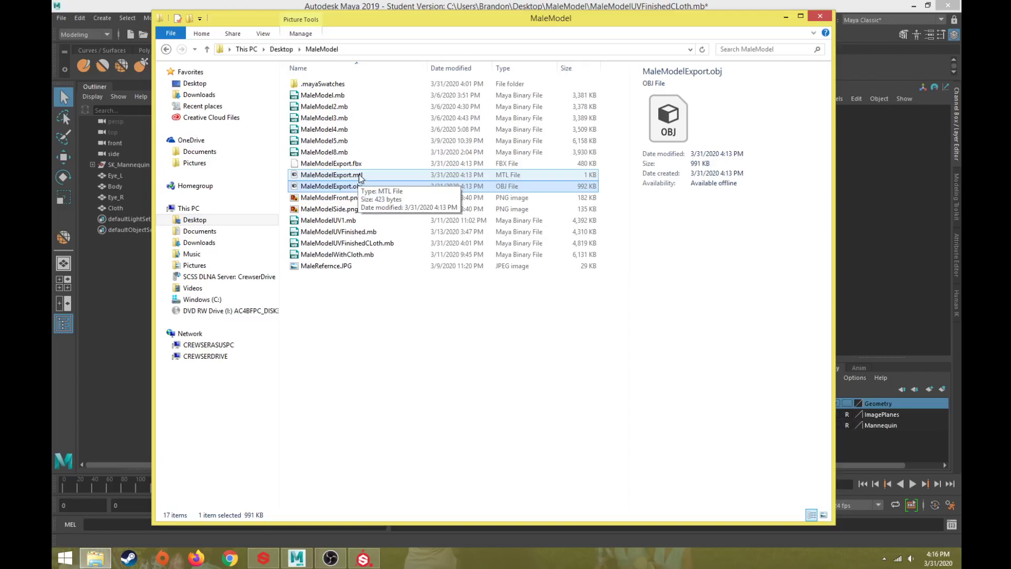
left_click(359, 165)
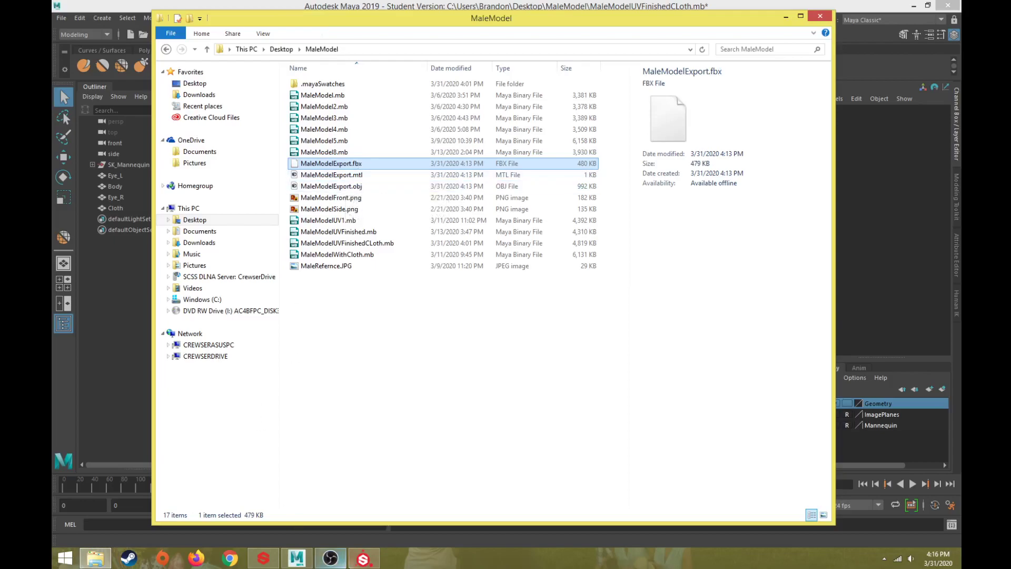
Step: Switch to Substance Painter and start a new project using the PBR - Metallic Roughness Alpha-blend template
left_click(363, 560)
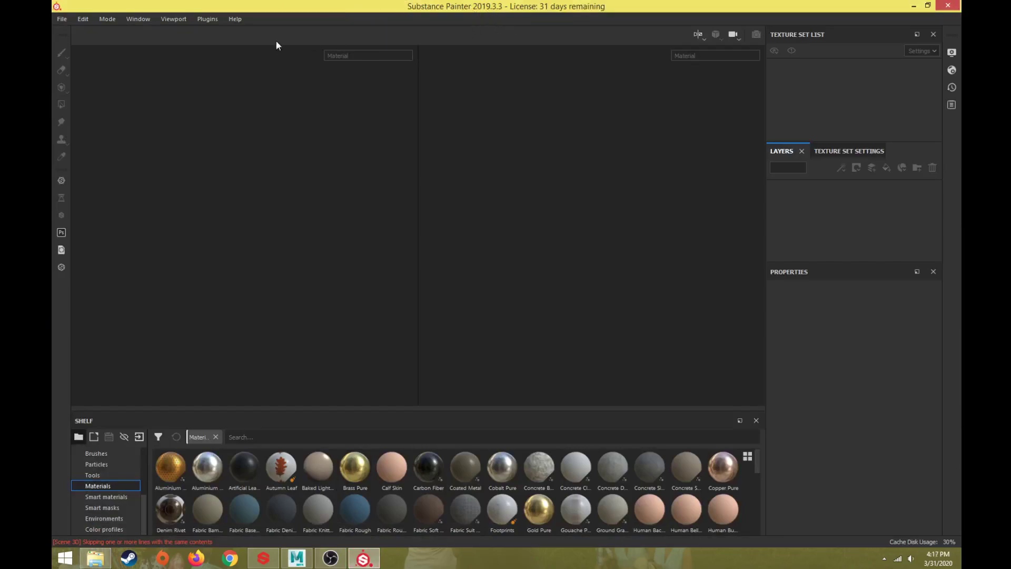
left_click(64, 18)
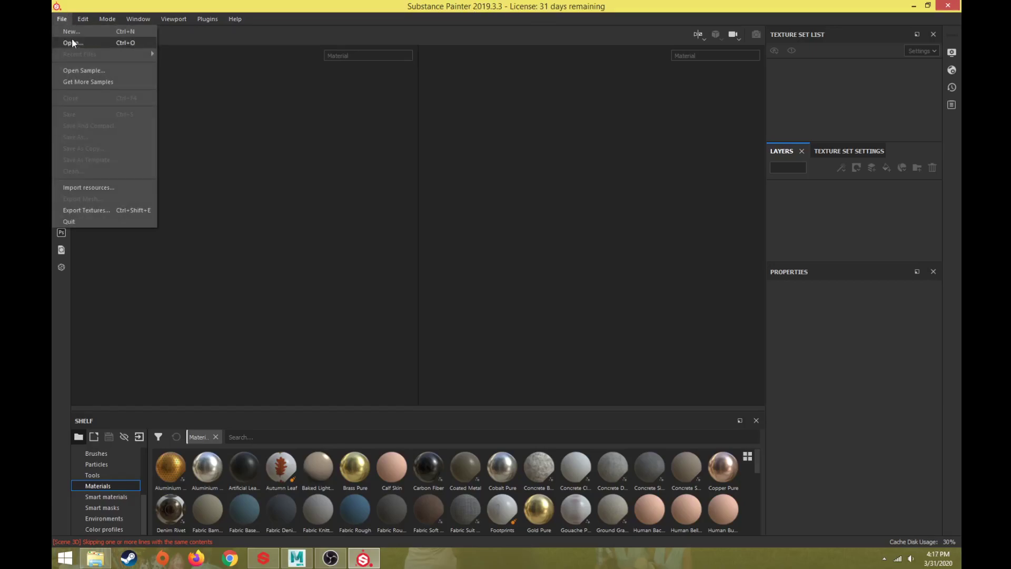
left_click(72, 32)
mouse_move(482, 130)
left_mouse_down()
mouse_move(473, 130)
mouse_move(487, 114)
mouse_move(497, 118)
left_mouse_up()
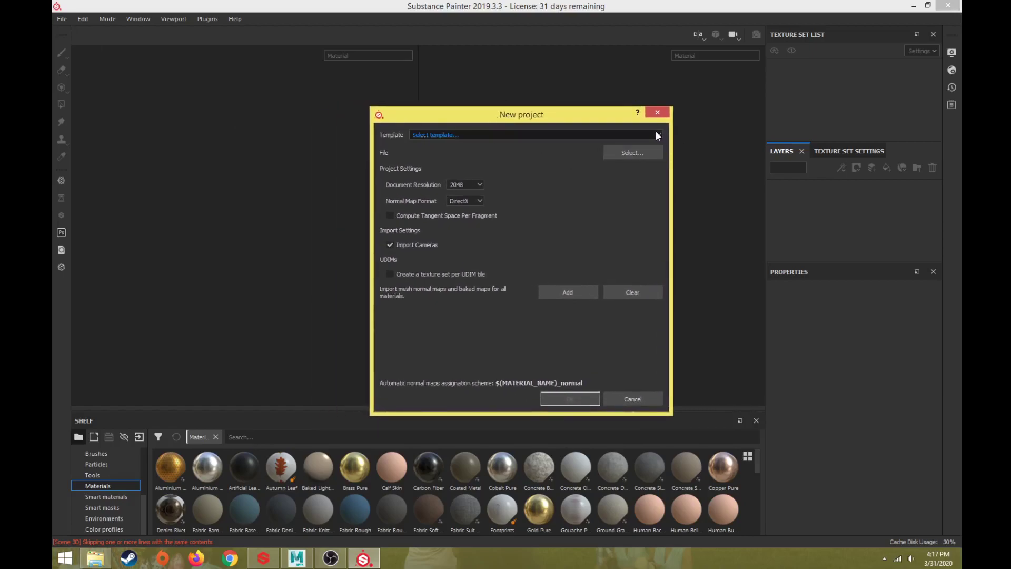
left_click(659, 135)
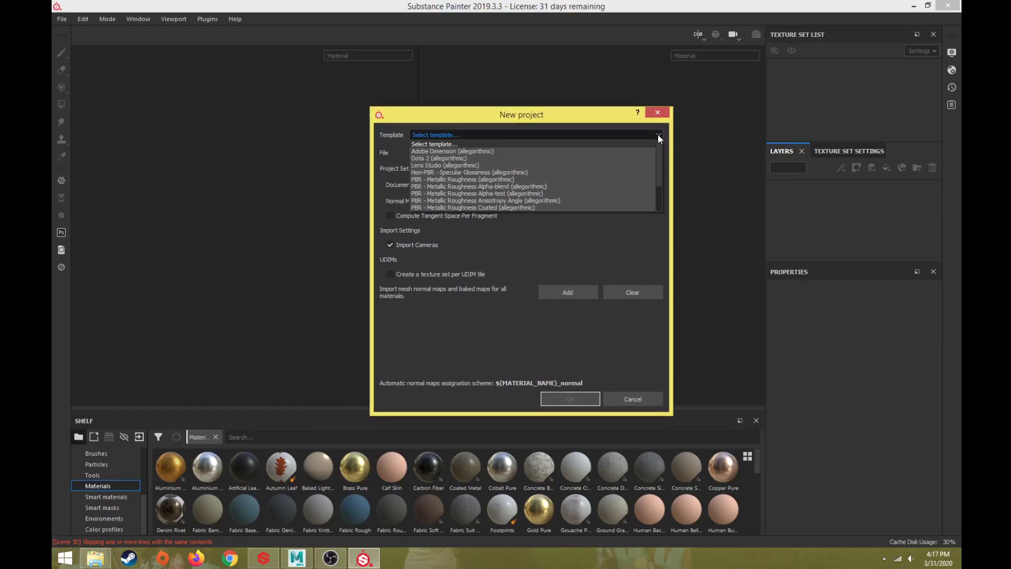
scroll(551, 176, "up", 2)
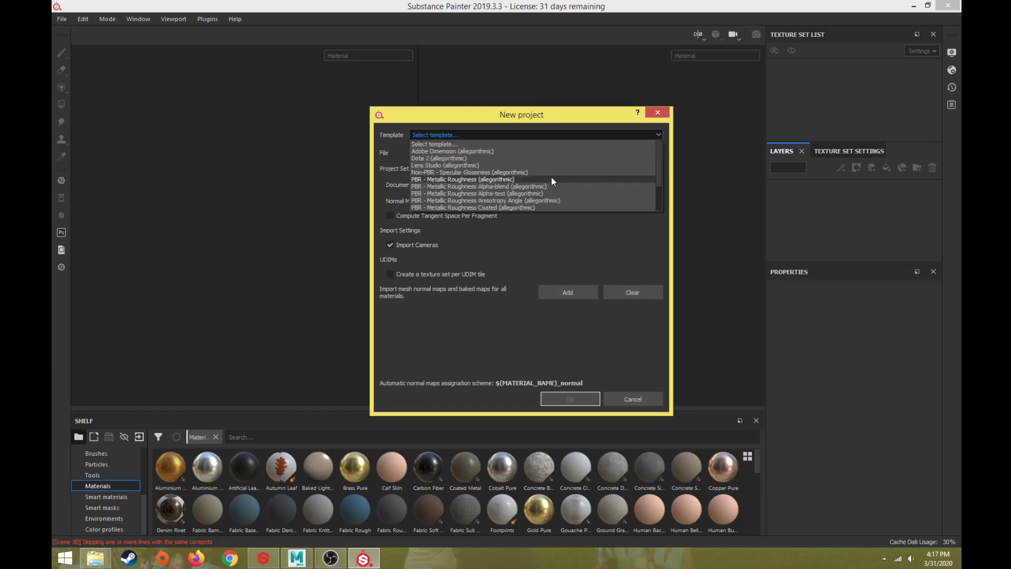
left_click_drag(659, 168, 656, 179)
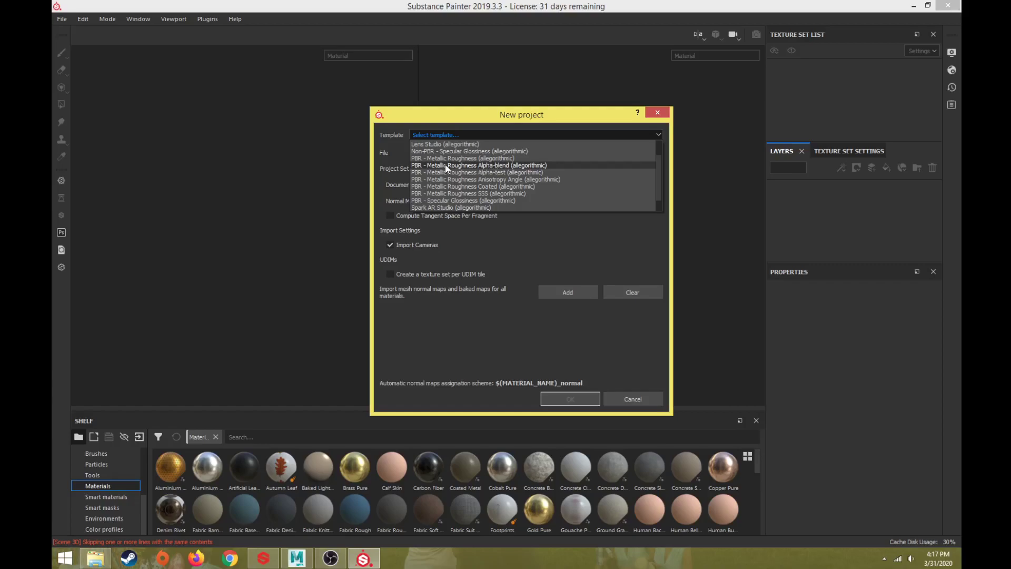
left_click(489, 165)
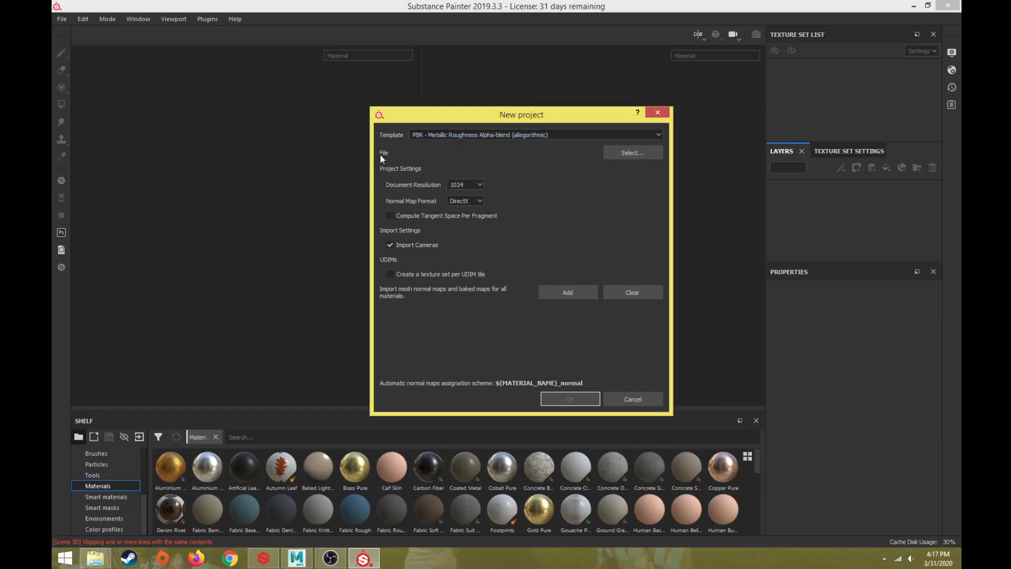
Step: Choose MaleModelExport.fbx from the MaleModel folder as the new project's mesh file
left_click(630, 155)
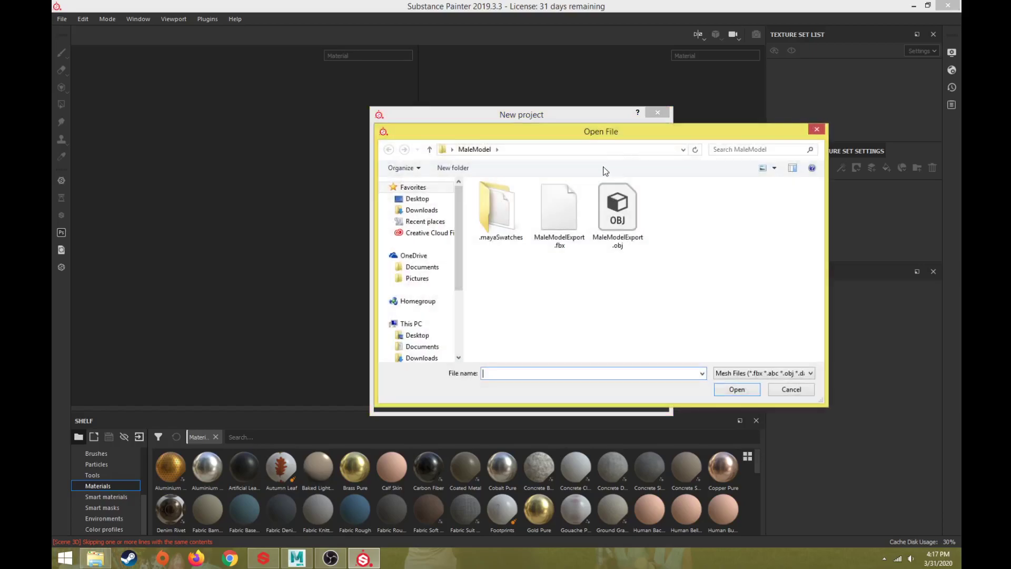
left_click(557, 211)
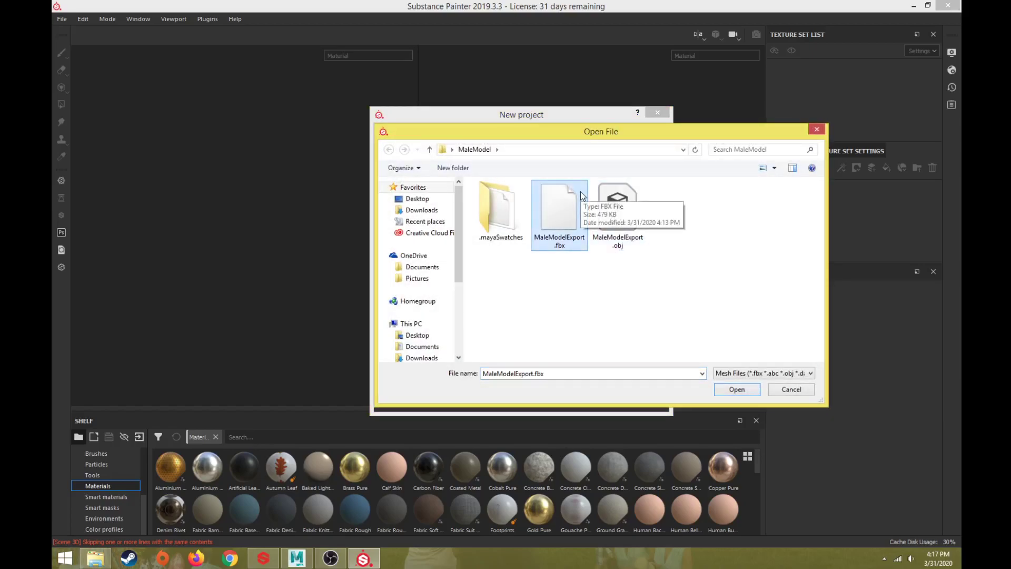
left_click(740, 390)
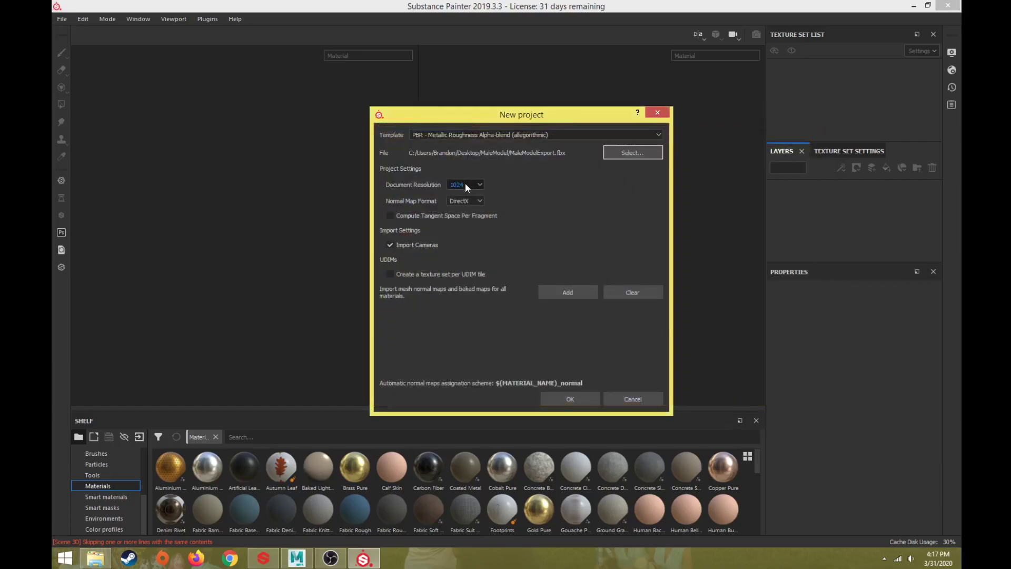
Step: Create the FBX project with a document resolution of 2048 and the DirectX normal map format
left_click(466, 185)
left_click(458, 222)
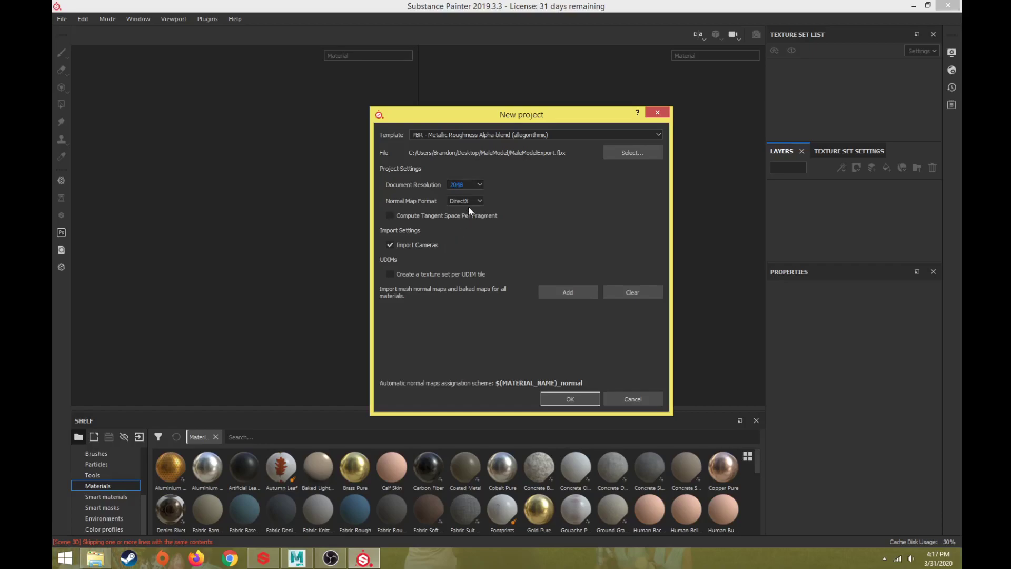
left_click(457, 203)
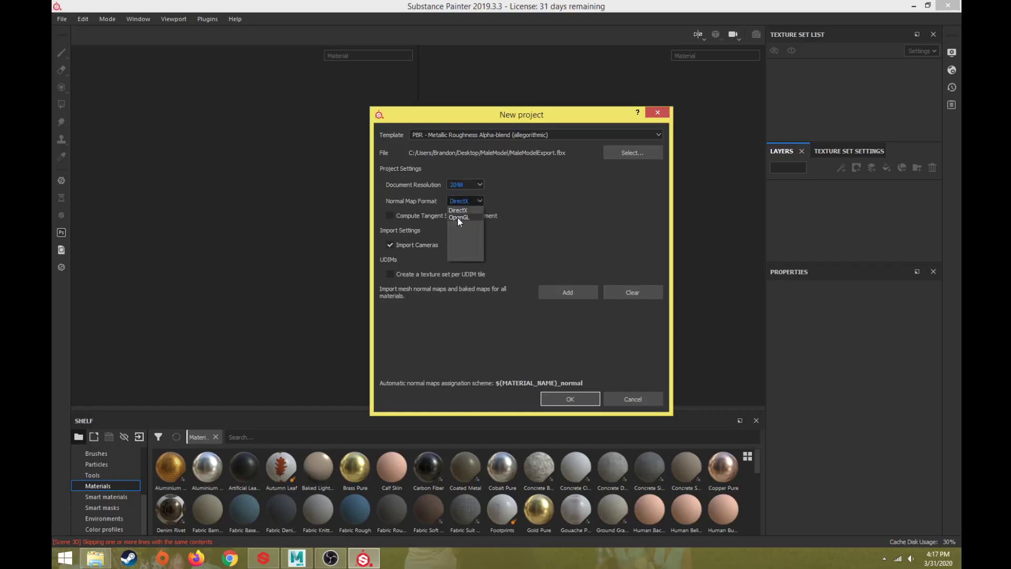
left_click(459, 218)
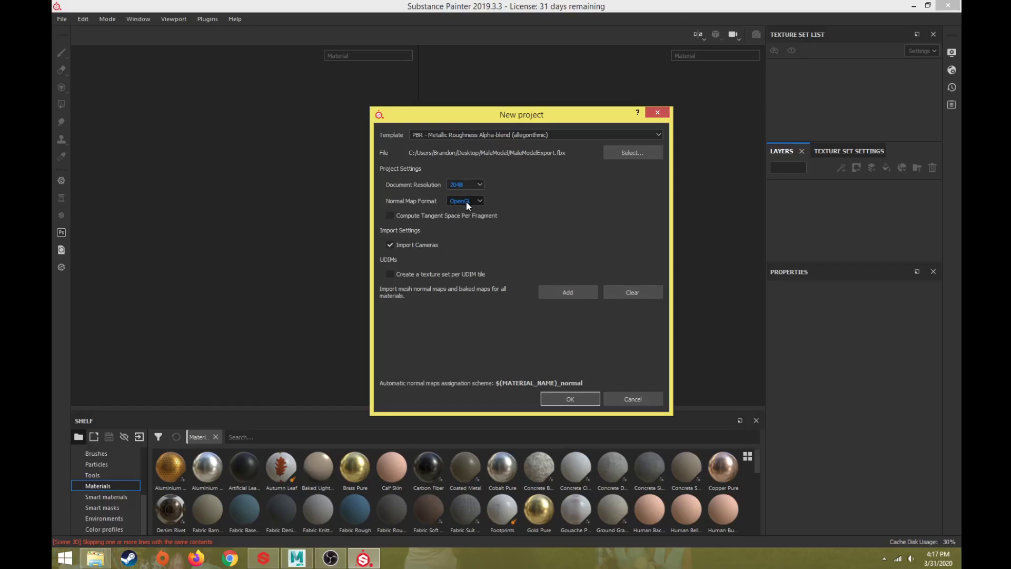
left_click(467, 202)
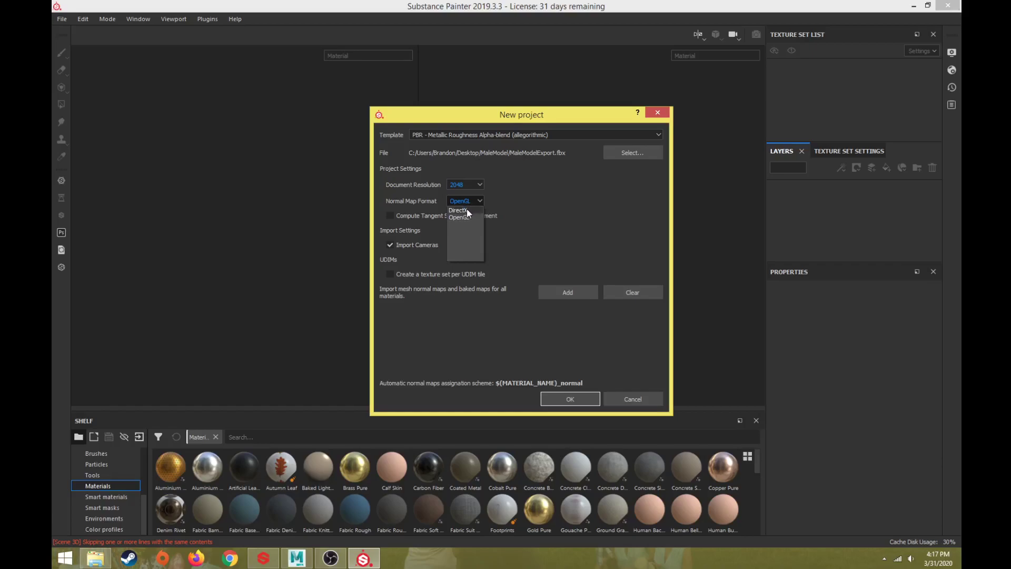
left_click(466, 208)
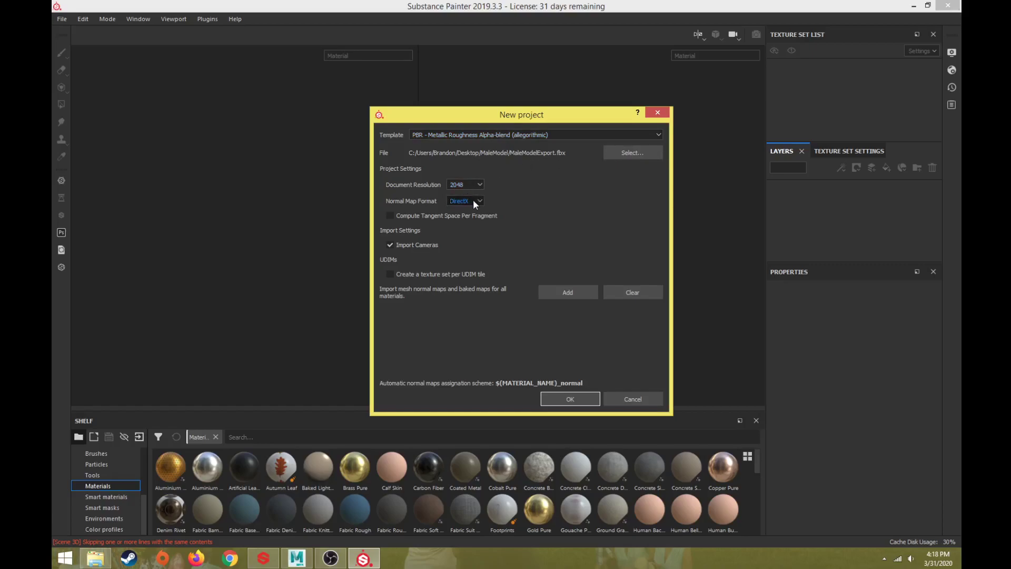
left_click(570, 399)
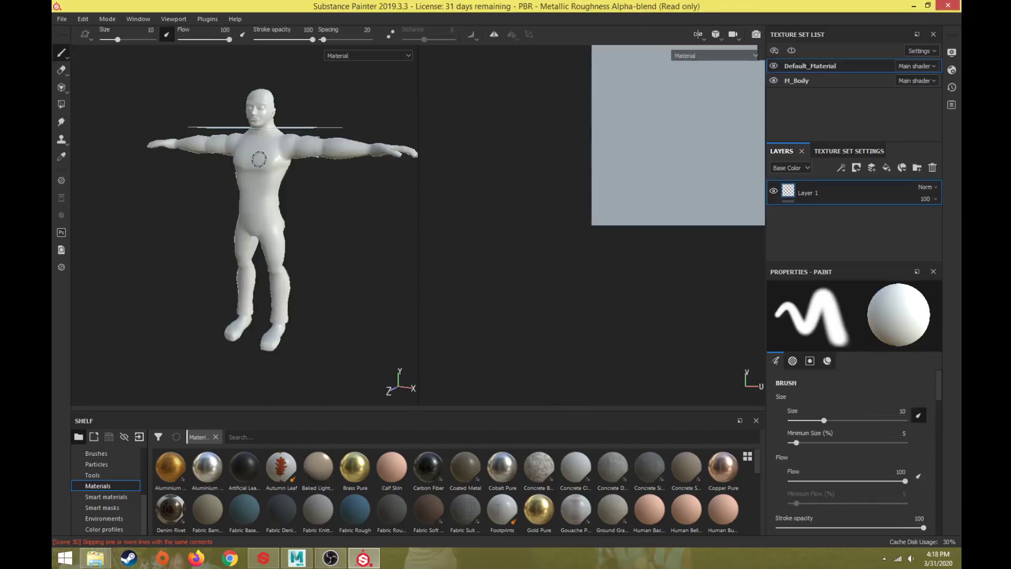
Step: Examine the imported FBX character and its cloth in the 3D view and the UV layout in the 2D view
scroll(283, 225, "up", 2)
scroll(290, 215, "down", 3)
left_click_drag(297, 205, 327, 215, "alt")
scroll(573, 213, "up", 2)
middle_click_drag(576, 193, 429, 341, "alt")
scroll(433, 339, "up", 3)
scroll(582, 238, "down", 5)
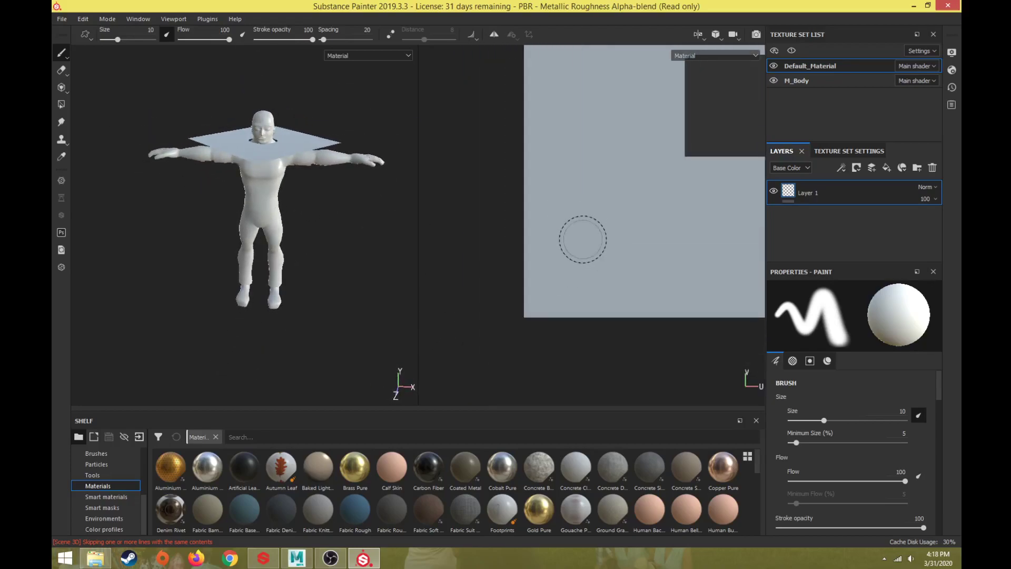
middle_click_drag(623, 212, 544, 264, "alt")
mouse_move(327, 208)
left_mouse_down("alt")
mouse_move(348, 179)
mouse_move(229, 210)
mouse_move(323, 232)
mouse_move(316, 239)
mouse_move(323, 224)
mouse_move(252, 203)
left_mouse_up("alt")
left_click_drag(305, 168, 339, 155, "alt")
Step: Toggle the visibility of the Default_Material and M_Body texture sets off and on to check which mesh parts they cover
left_click(776, 66)
left_click(776, 66)
left_click(775, 80)
left_click(775, 81)
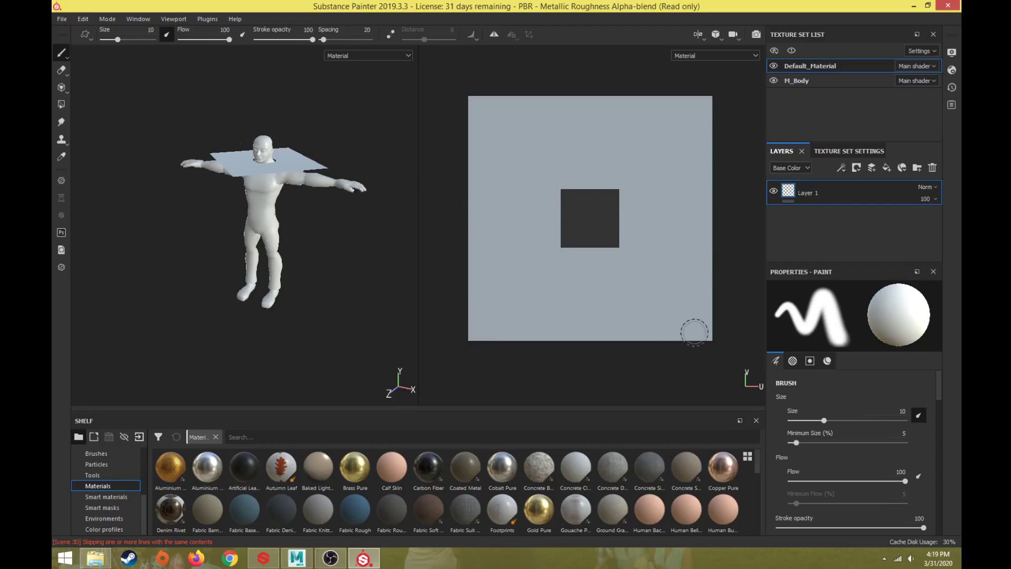
Step: Start another new project and choose MaleModelExport.obj as its mesh file
left_click(62, 20)
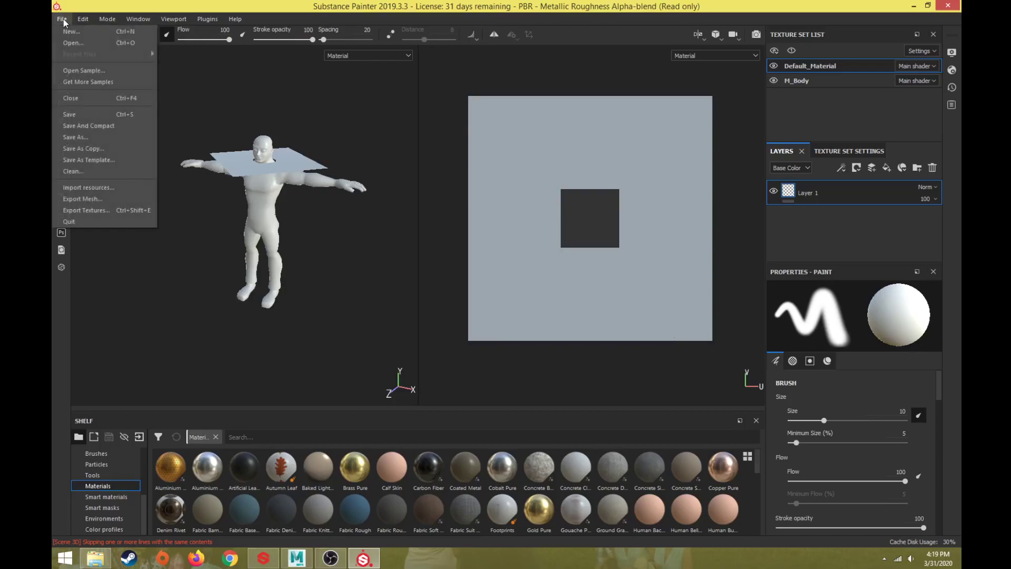
left_click(72, 33)
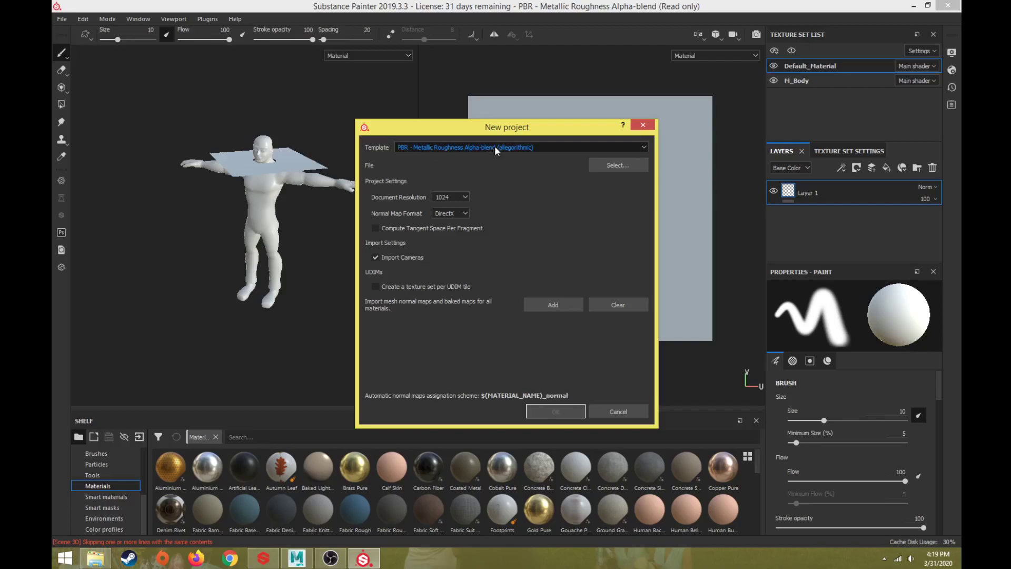
left_click(615, 168)
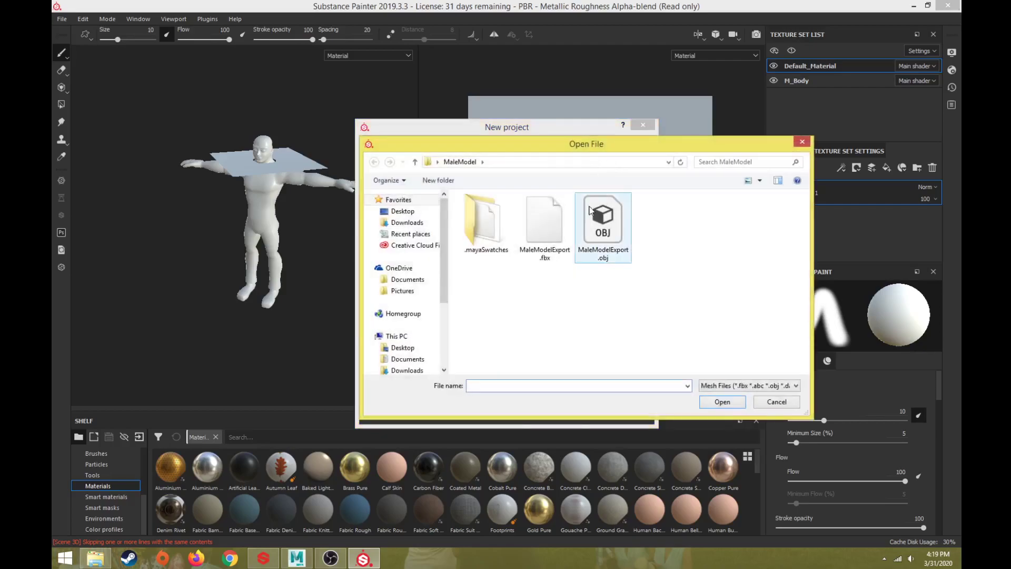
left_click(612, 218)
left_click(731, 404)
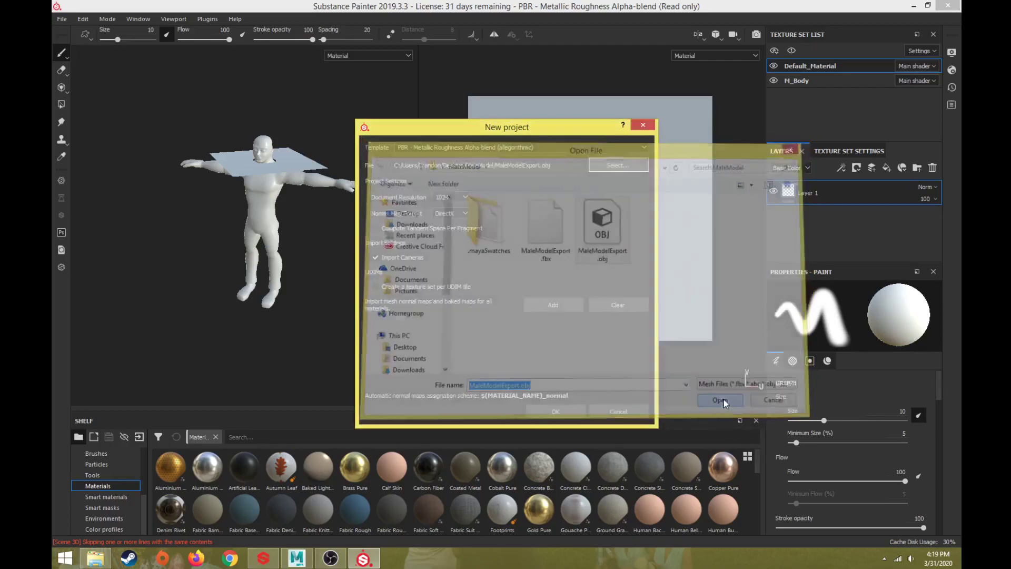
Step: Create the OBJ project with a document resolution of 2048, discarding the changes to the open FBX project
left_click(449, 199)
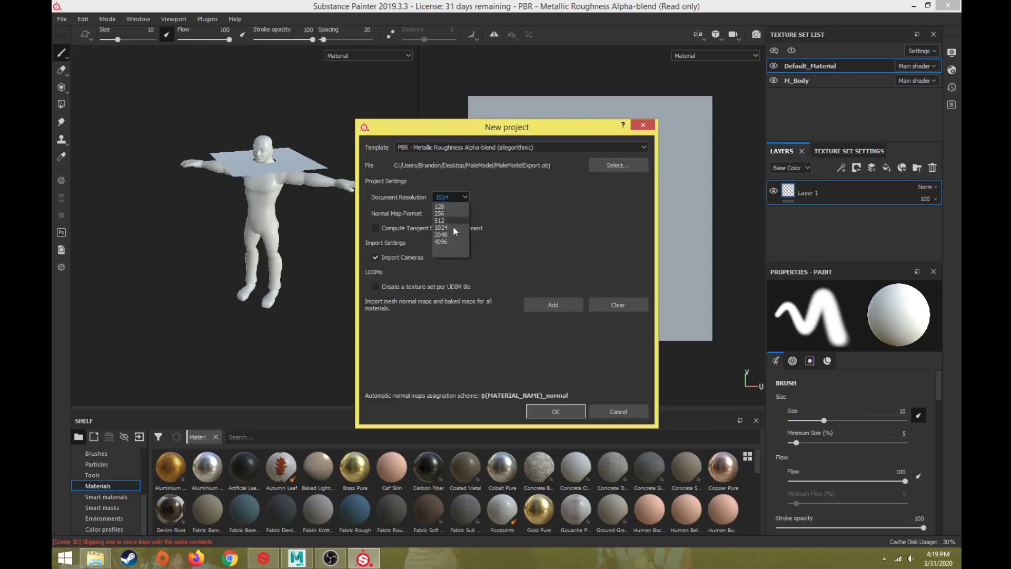
left_click(450, 235)
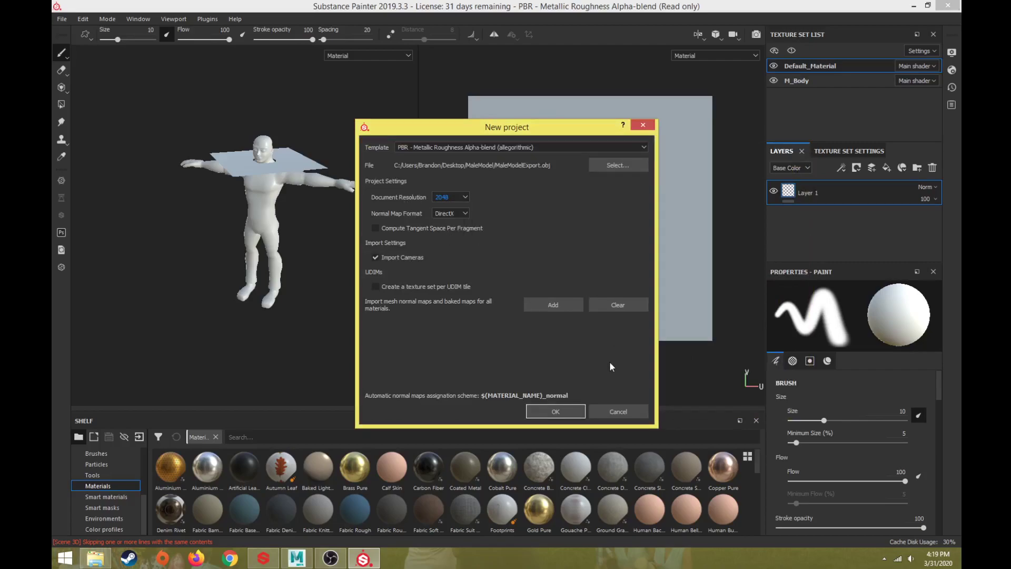
left_click(548, 411)
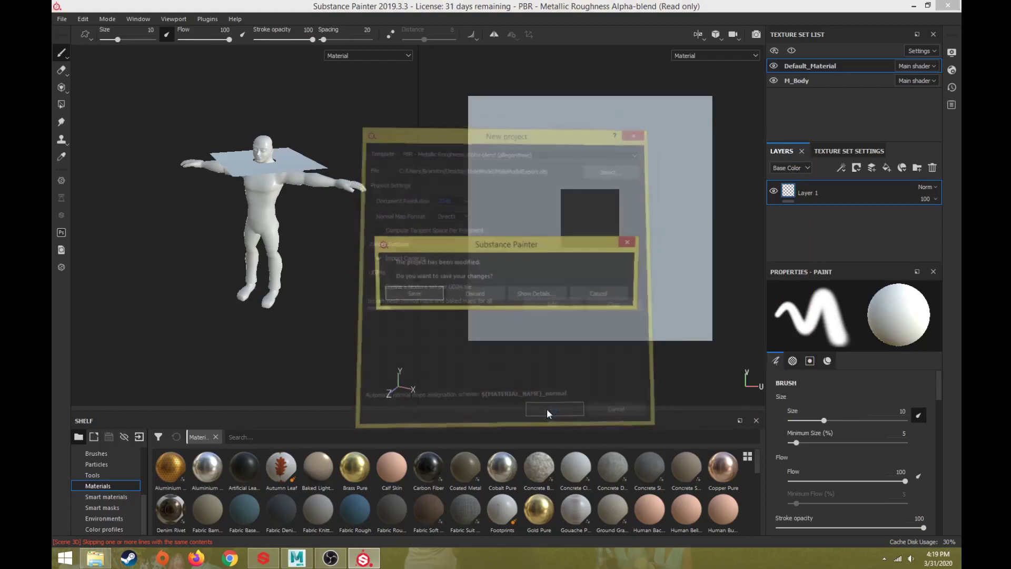
left_click(479, 292)
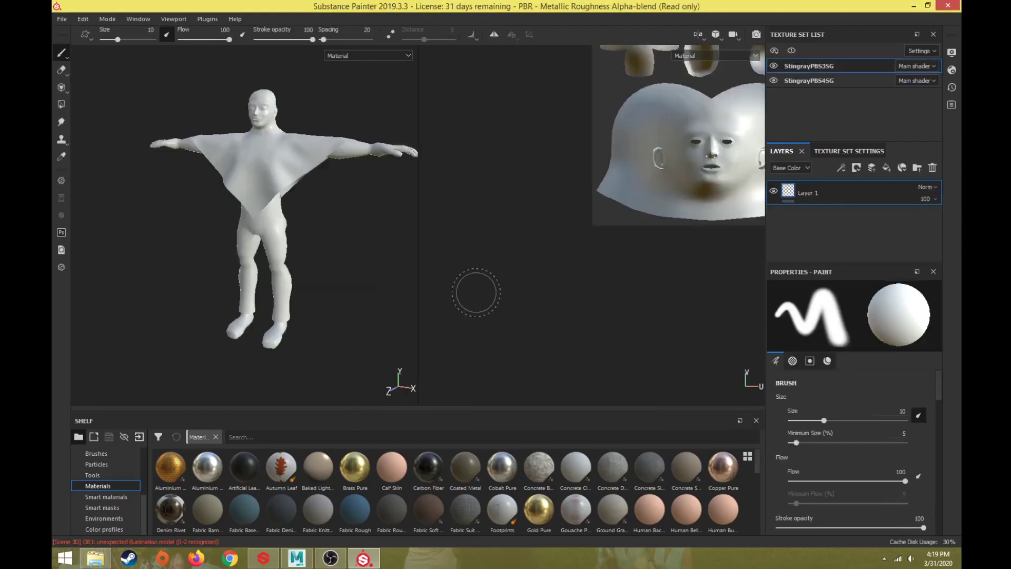
Step: Examine the imported OBJ character in the 3D view, including the face up close and the draped cloth
mouse_move(328, 189)
left_mouse_down("alt")
mouse_move(305, 207)
mouse_move(206, 209)
mouse_move(246, 183)
mouse_move(350, 197)
mouse_move(331, 214)
mouse_move(331, 183)
left_mouse_up("alt")
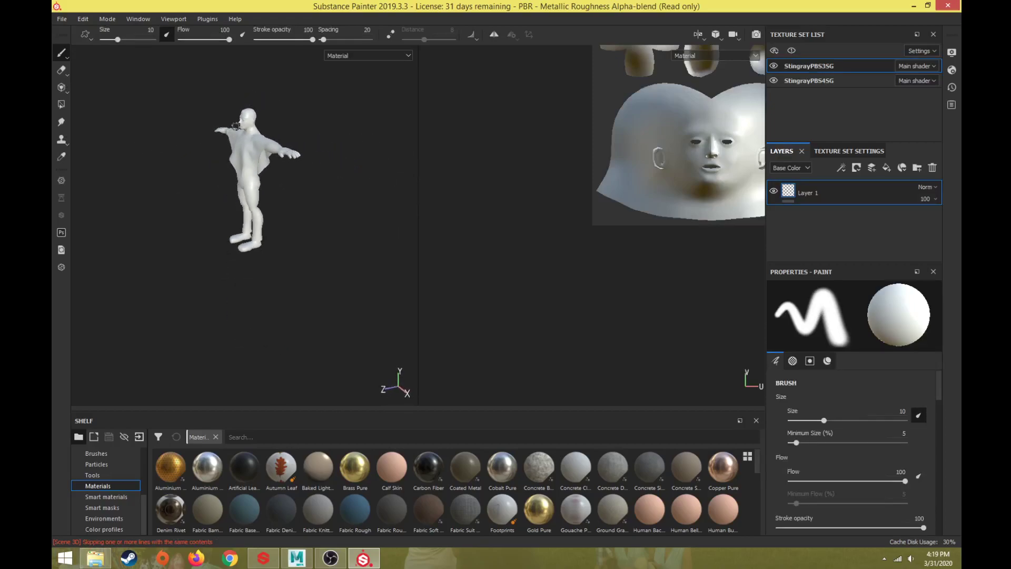
scroll(245, 125, "up", 5)
middle_click_drag(244, 126, 343, 258, "alt")
scroll(344, 259, "up", 2)
left_click_drag(354, 267, 409, 165, "alt")
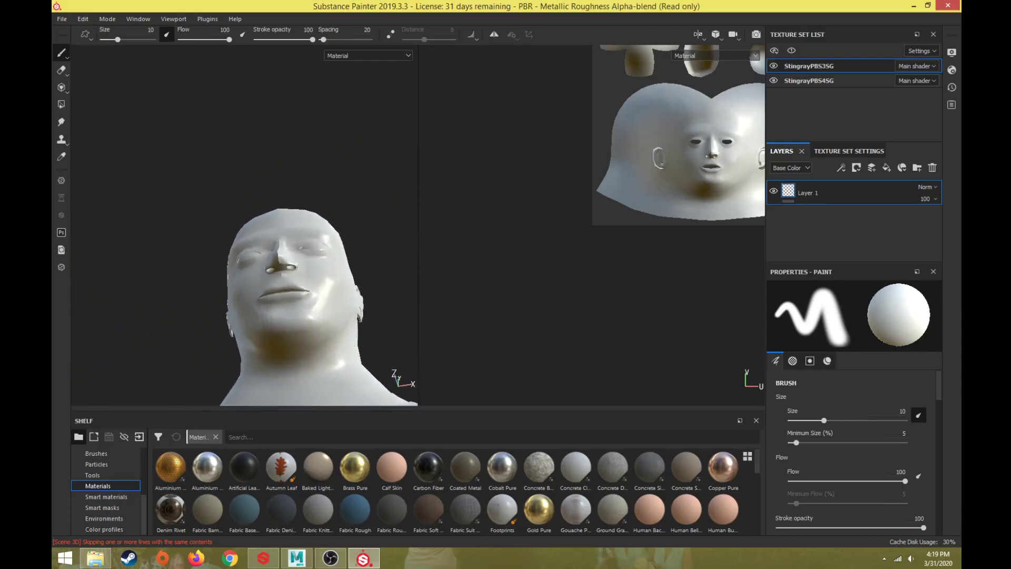
scroll(291, 265, "up", 6)
mouse_move(302, 269)
left_mouse_down("alt")
mouse_move(340, 322)
mouse_move(258, 317)
left_mouse_up("alt")
scroll(311, 309, "down", 5)
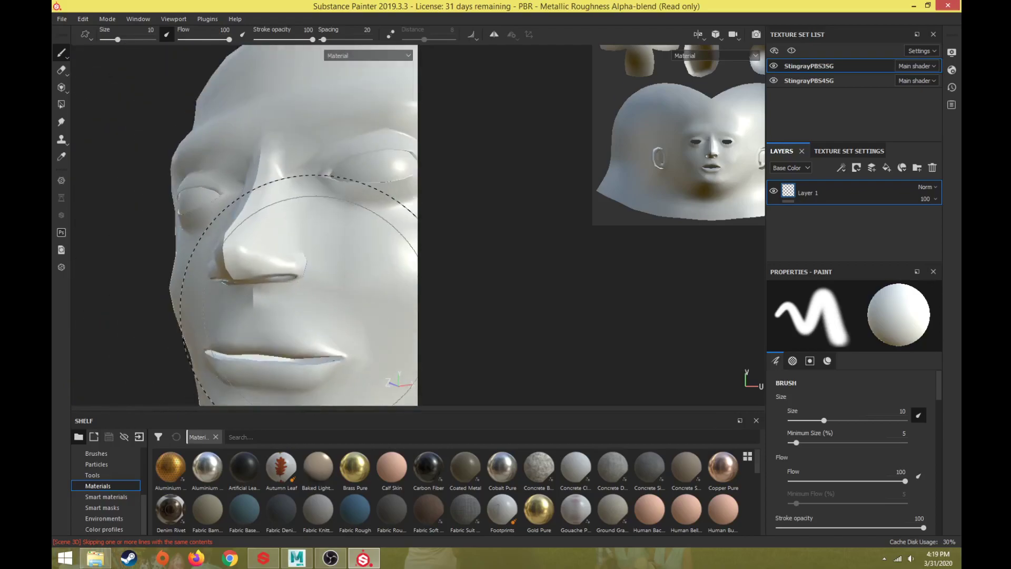
scroll(318, 304, "down", 4)
middle_click_drag(276, 237, 250, 159, "alt")
scroll(257, 207, "down", 6)
left_click_drag(265, 217, 261, 264, "alt")
scroll(606, 215, "down", 3)
Step: Inspect the body's full UV layout in the 2D view, including the head, torso, legs and hands
middle_click_drag(611, 253, 504, 331)
scroll(534, 315, "down", 2)
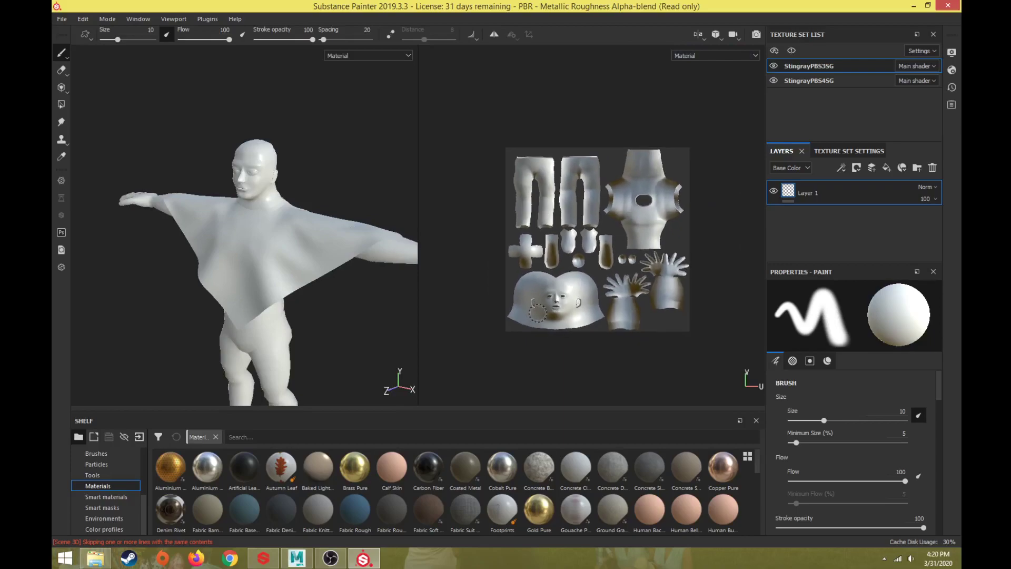
scroll(534, 316, "up", 6)
middle_click_drag(560, 270, 489, 315, "alt")
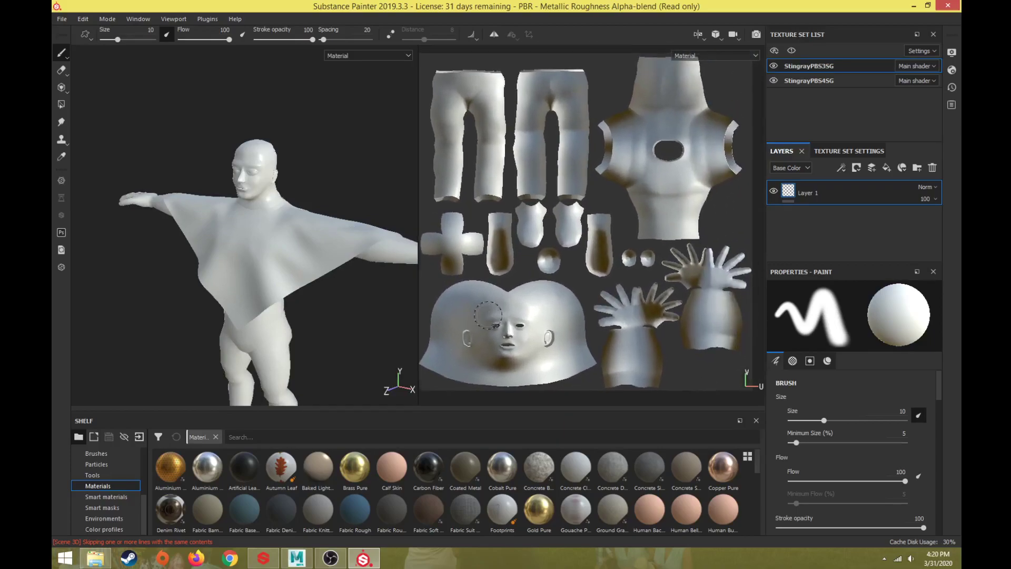
Step: Inspect the cloth's UV layout from the StingrayPBS4SG texture set, and the face and neck in the 3D view
left_click(820, 79)
scroll(598, 198, "up", 2)
scroll(607, 214, "down", 4)
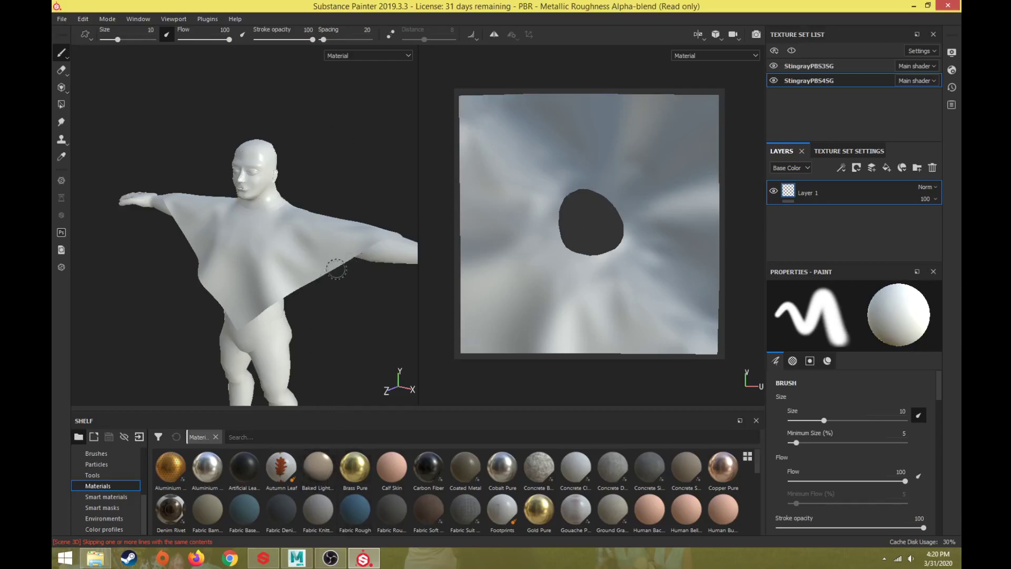
scroll(252, 176, "down", 3)
scroll(252, 175, "up", 8)
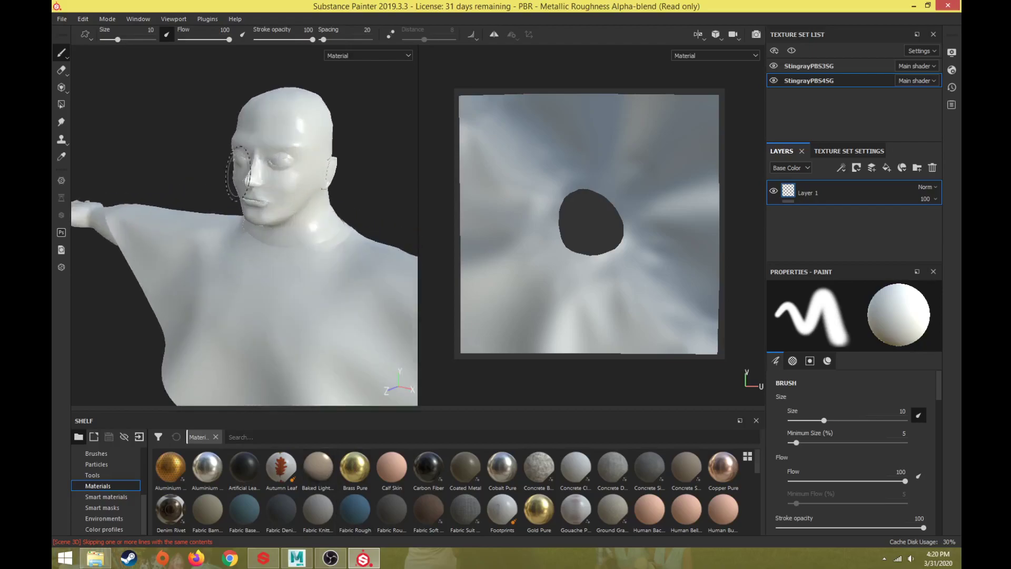
left_click_drag(252, 176, 295, 211, "alt")
Step: Switch to Maya and examine the Body mesh's face and neck up close, checking its edges down the middle of the face
left_click(297, 559)
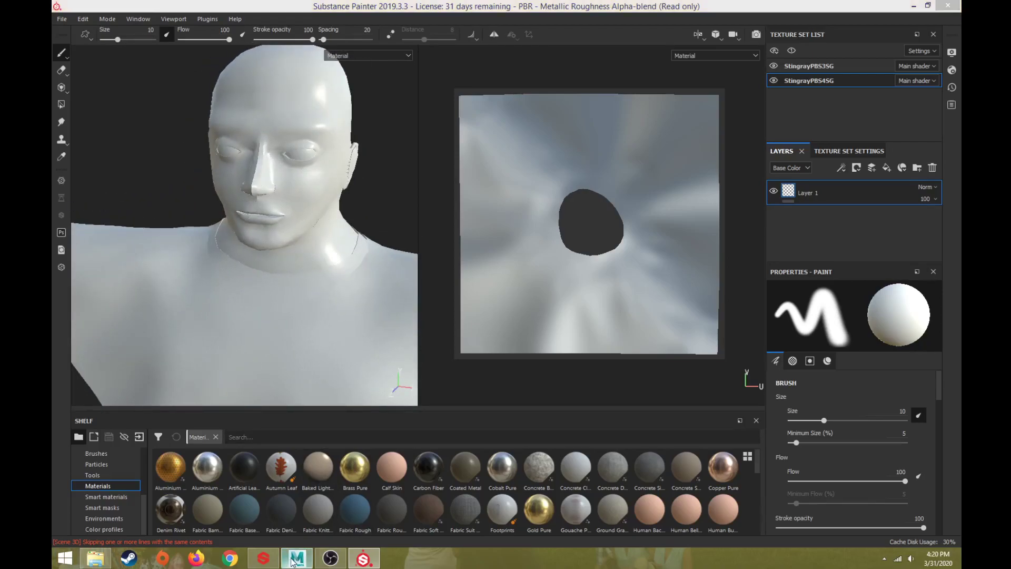
scroll(475, 204, "up", 5)
scroll(476, 204, "up", 4)
middle_click_drag(487, 167, 448, 298, "alt")
left_click_drag(448, 298, 474, 263, "alt")
scroll(511, 299, "up", 5)
middle_click_drag(474, 263, 456, 358, "alt")
scroll(456, 282, "down", 5)
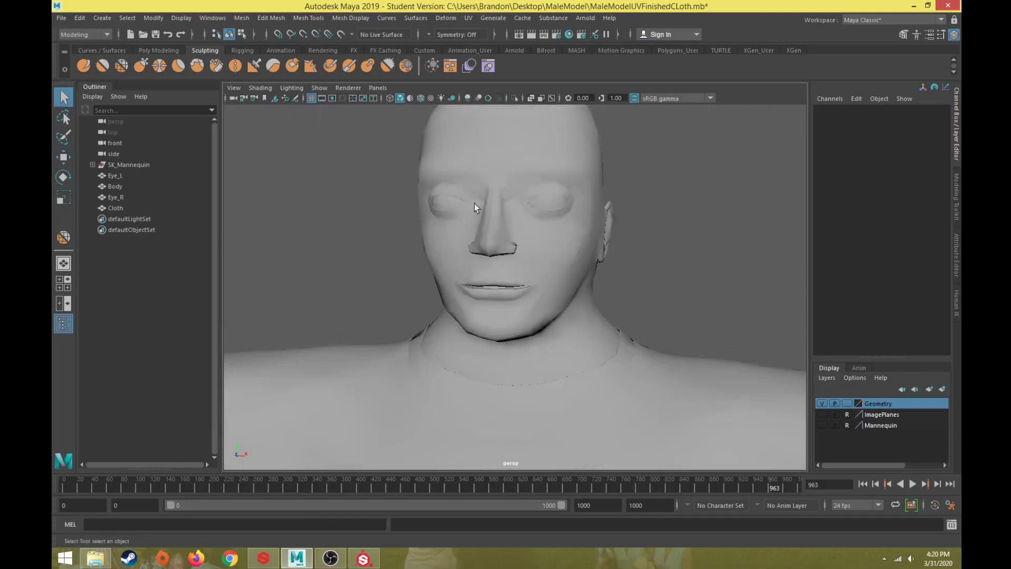
left_click(491, 217)
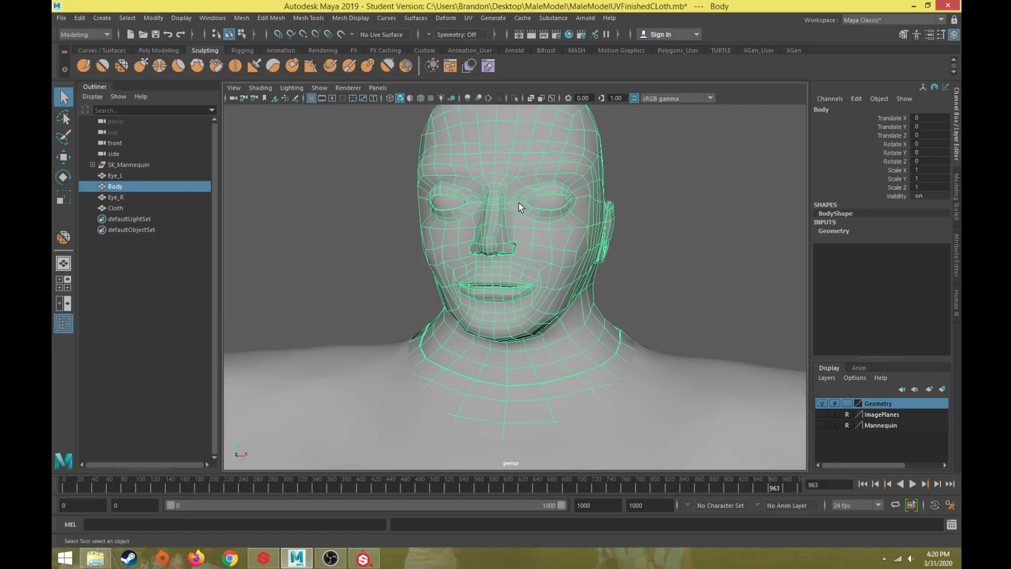
left_click(639, 250)
scroll(637, 252, "up", 4)
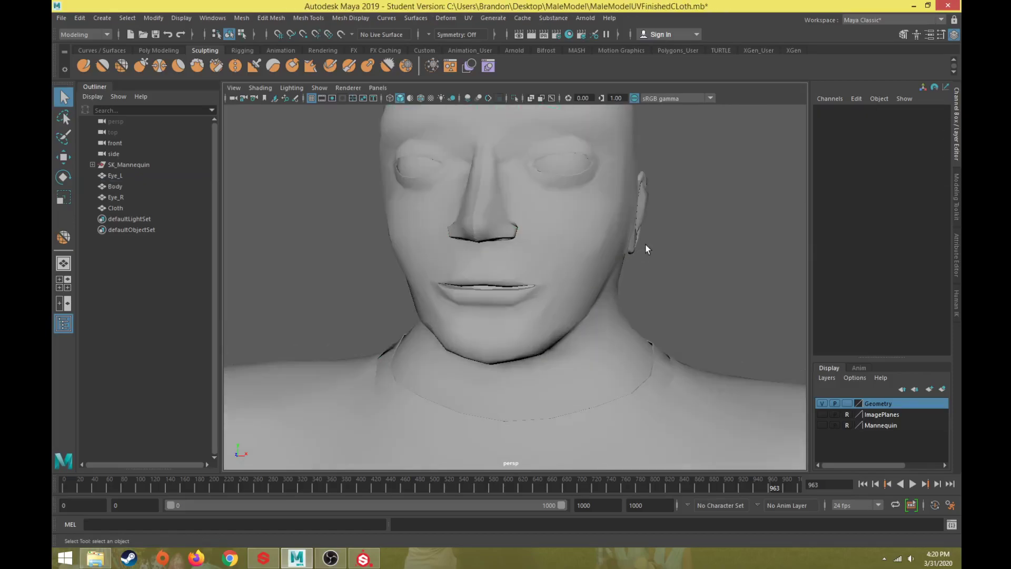
middle_click_drag(544, 219, 542, 250, "alt")
Step: Put the Body mesh into edge selection and turn off soft selection in the Modeling Toolkit
left_click(488, 226)
right_click_drag(486, 205, 479, 180)
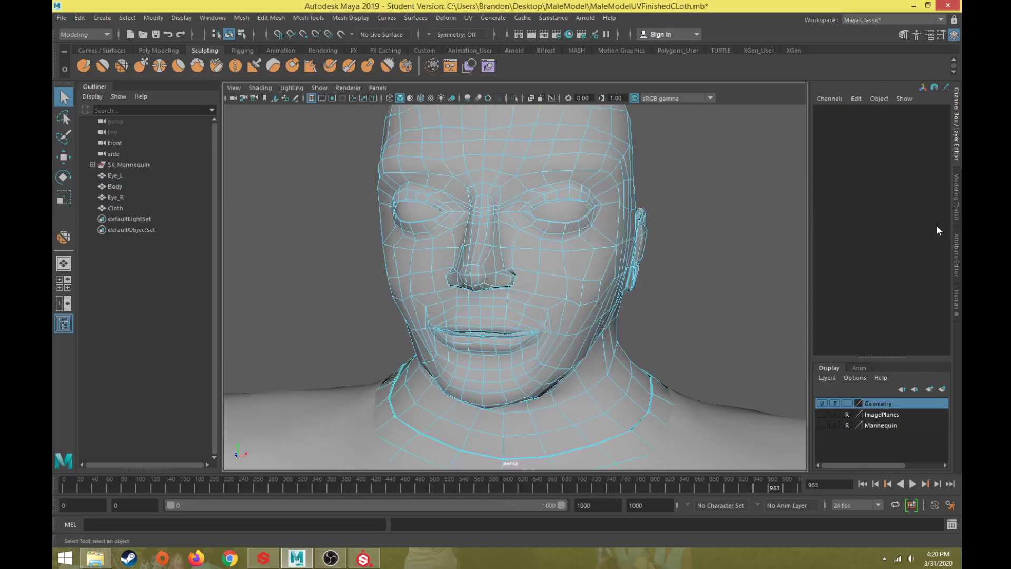
left_click(957, 215)
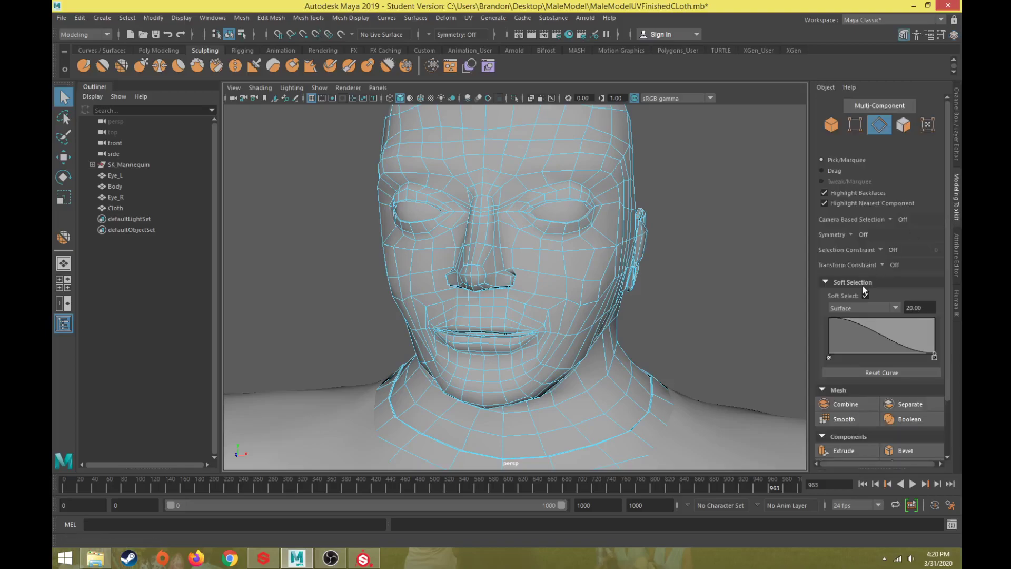
Step: Soften the centre line of edges running down the forehead and nose, and return the Body to object mode
left_click(482, 188)
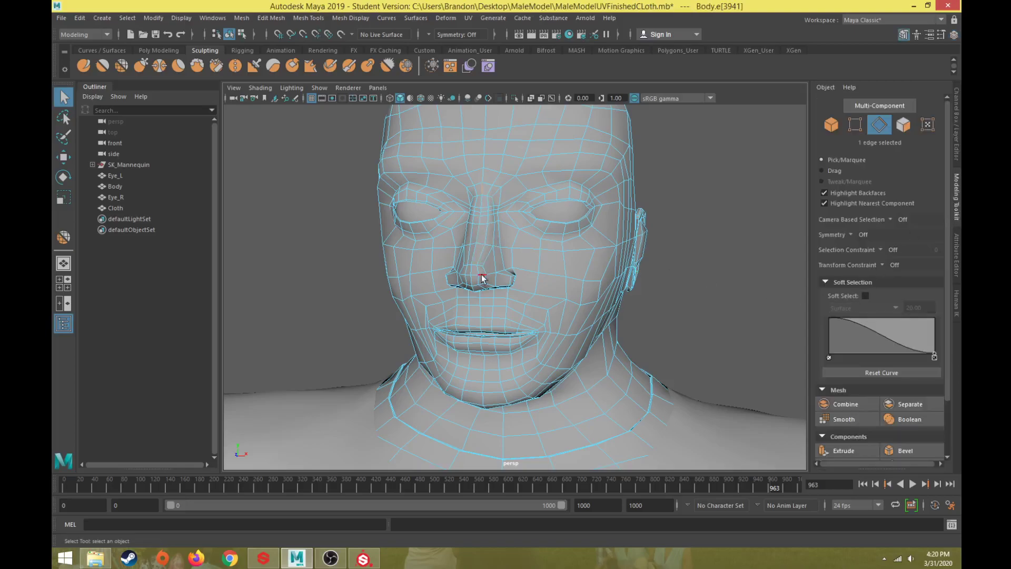
double_click(480, 302, "shift")
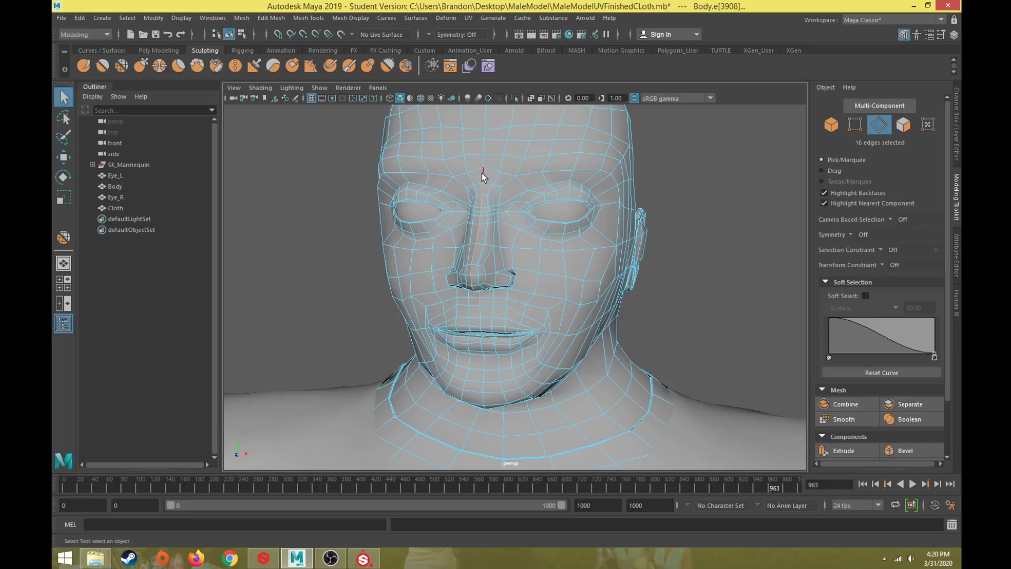
mouse_move(483, 254)
left_mouse_down("alt")
mouse_move(501, 241)
mouse_move(489, 250)
left_mouse_up("alt")
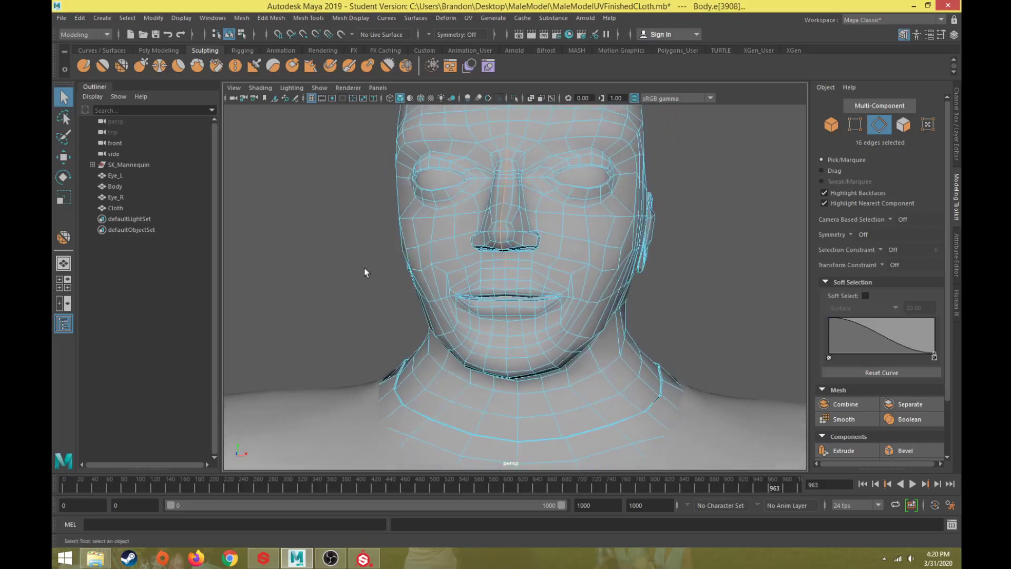
left_click(353, 20)
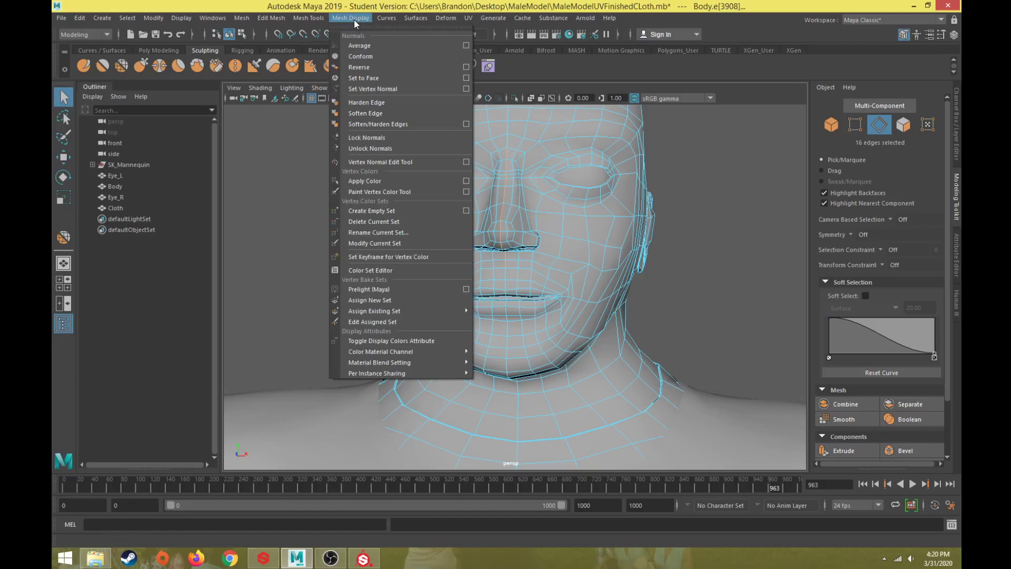
left_click(365, 114)
right_click(449, 143)
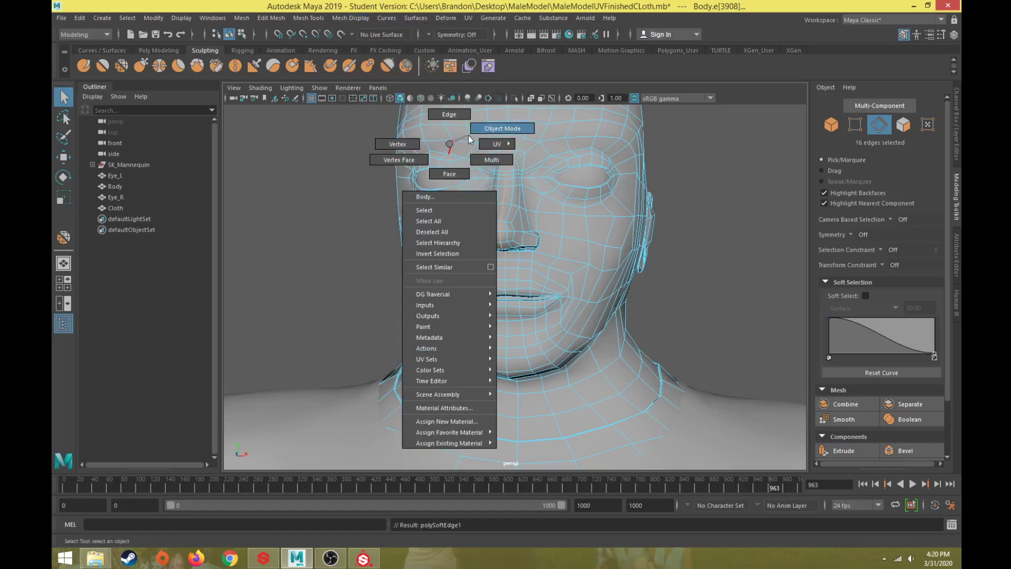
right_click_drag(468, 140, 484, 130)
left_click(366, 274)
Step: Soften the vertical centre seam edges on the rear of the Body's pelvis, and return to object mode
left_click_drag(367, 275, 505, 287, "alt")
scroll(506, 286, "up", 5)
middle_click_drag(506, 286, 483, 384, "alt")
left_click_drag(483, 384, 512, 400, "alt")
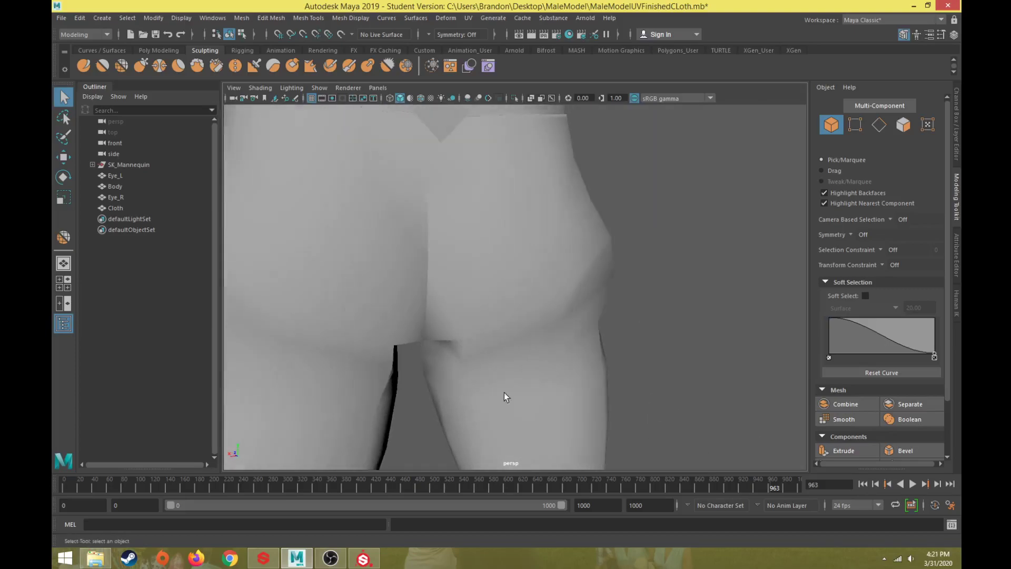
left_click(428, 238)
right_click_drag(428, 229, 425, 201)
left_click(429, 366)
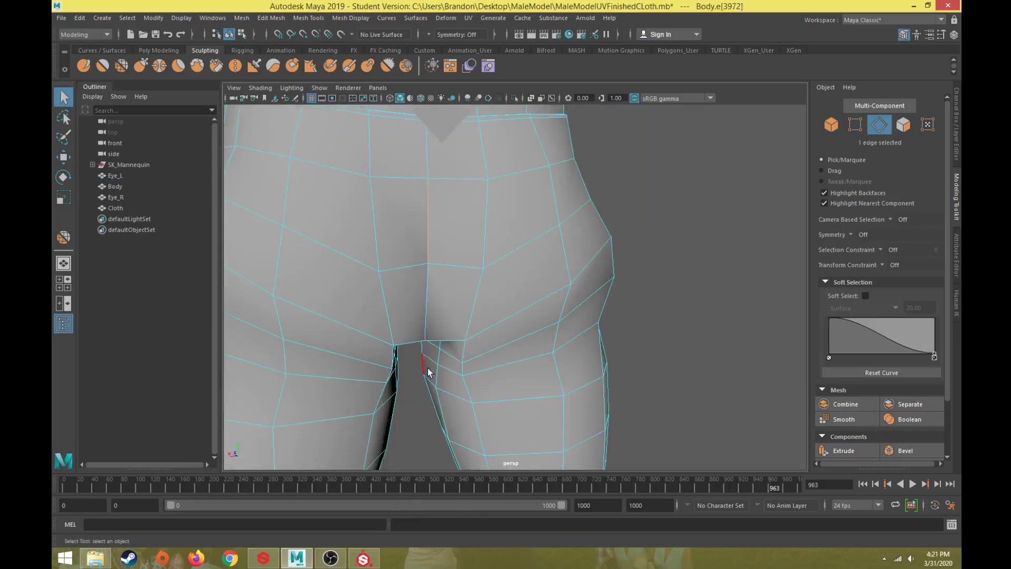
left_click_drag(427, 367, 435, 335, "alt")
double_click(411, 449, "shift")
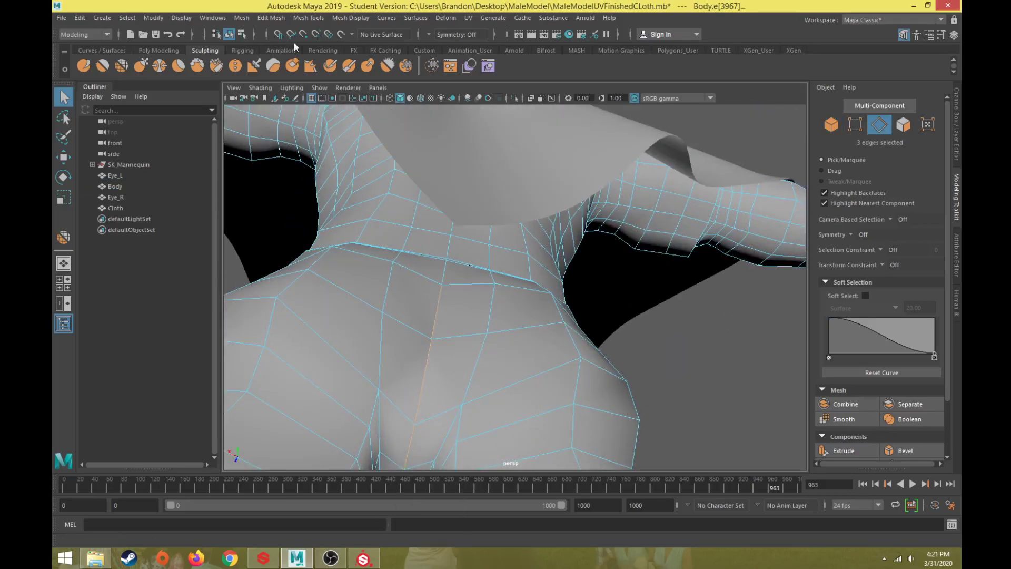
left_click(356, 18)
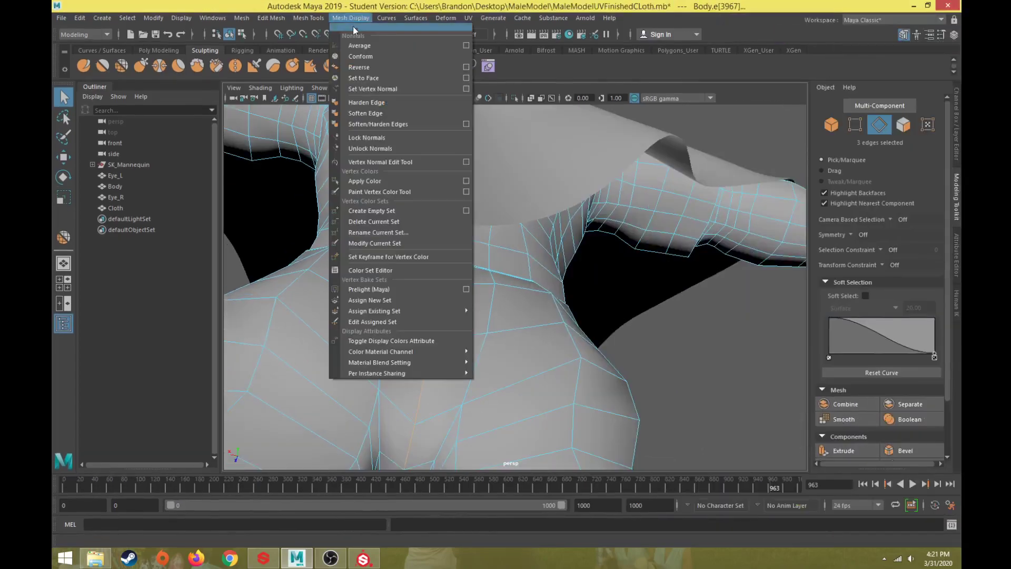
left_click(353, 105)
right_click_drag(577, 220, 637, 203)
left_click(706, 324)
Step: Examine the smoothed character from several angles, including the whole figure with the draped cloth
scroll(637, 307, "down", 5)
middle_click_drag(637, 306, 571, 166, "alt")
left_click_drag(570, 167, 648, 264, "alt")
middle_click_drag(648, 264, 595, 339, "alt")
scroll(601, 345, "up", 5)
left_click_drag(601, 347, 618, 364, "alt")
scroll(585, 311, "down", 5)
left_click_drag(532, 256, 586, 225, "alt")
scroll(506, 245, "down", 5)
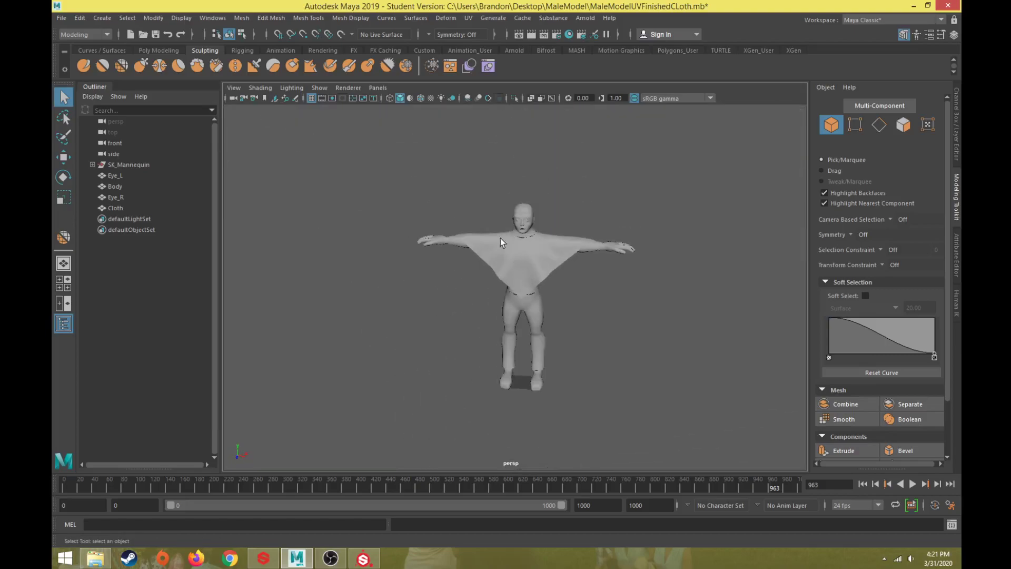
Step: Delete the construction history of Eye_L, Body, Eye_R and Cloth, and show their channels
left_click_drag(429, 206, 617, 314)
scroll(622, 376, "up", 5)
left_click(79, 18)
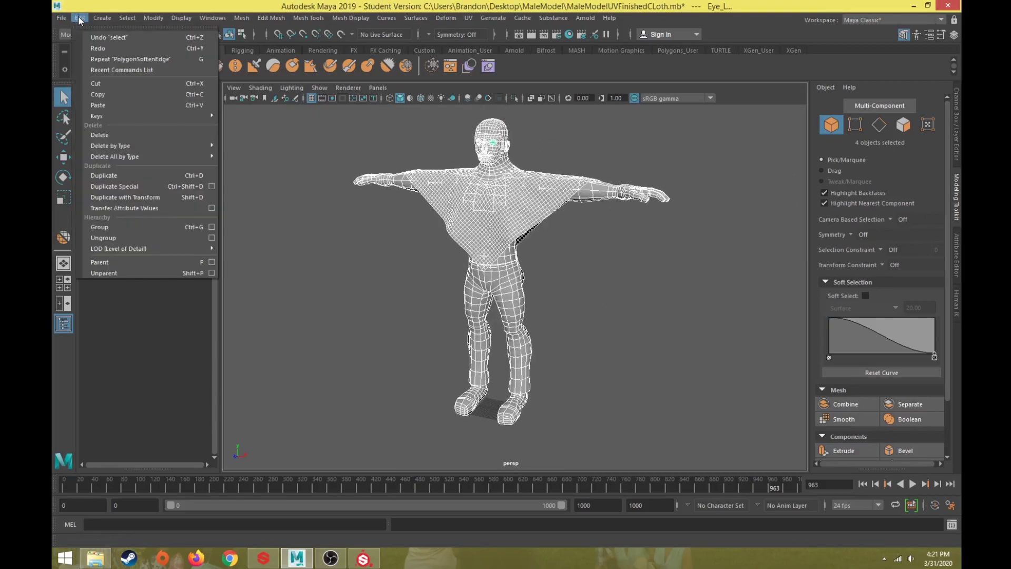
mouse_move(156, 144)
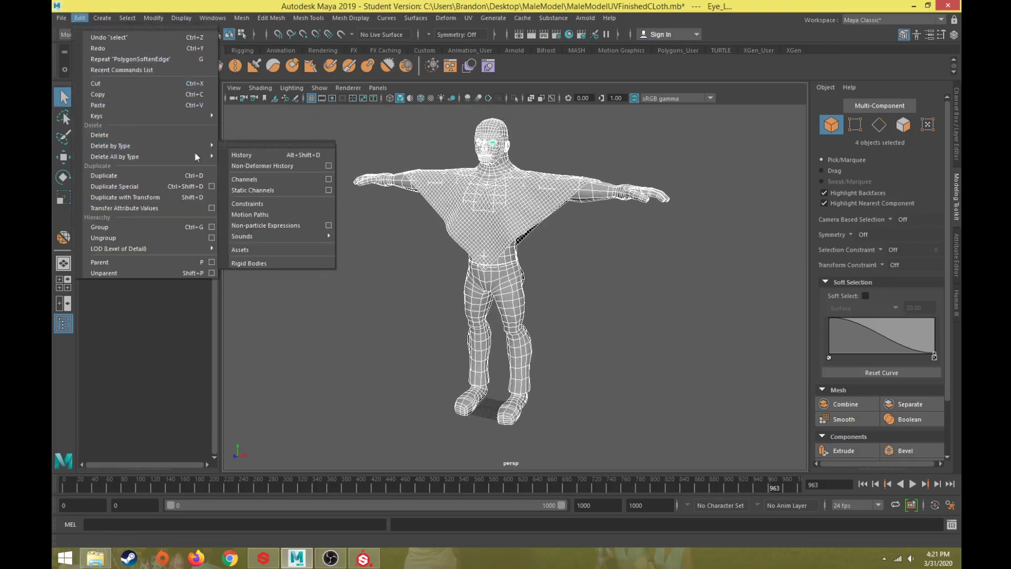
left_click(235, 153)
left_click(956, 140)
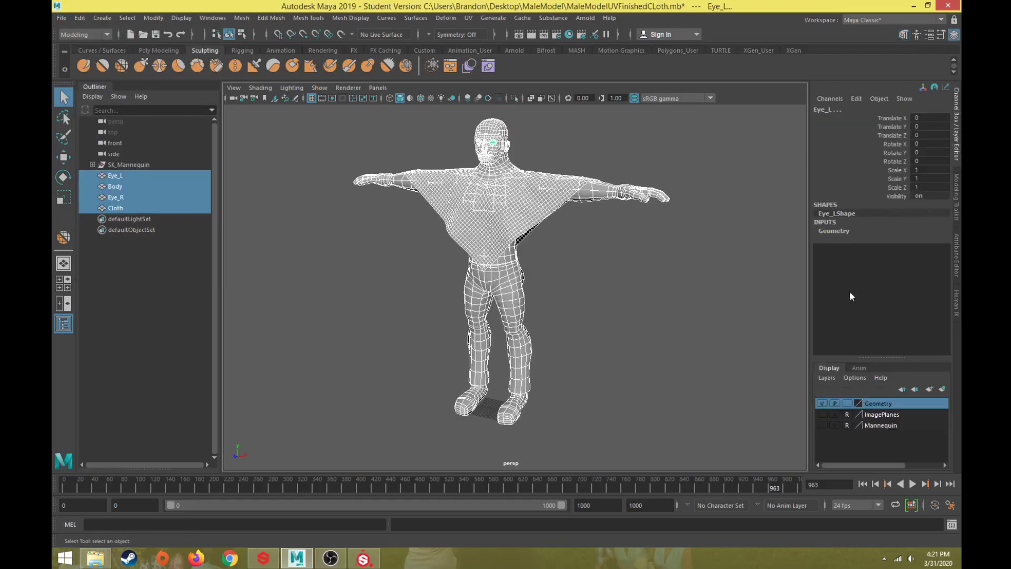
Step: Export the selected character meshes as OBJ, replacing the existing MaleModelExport.obj
left_click(63, 17)
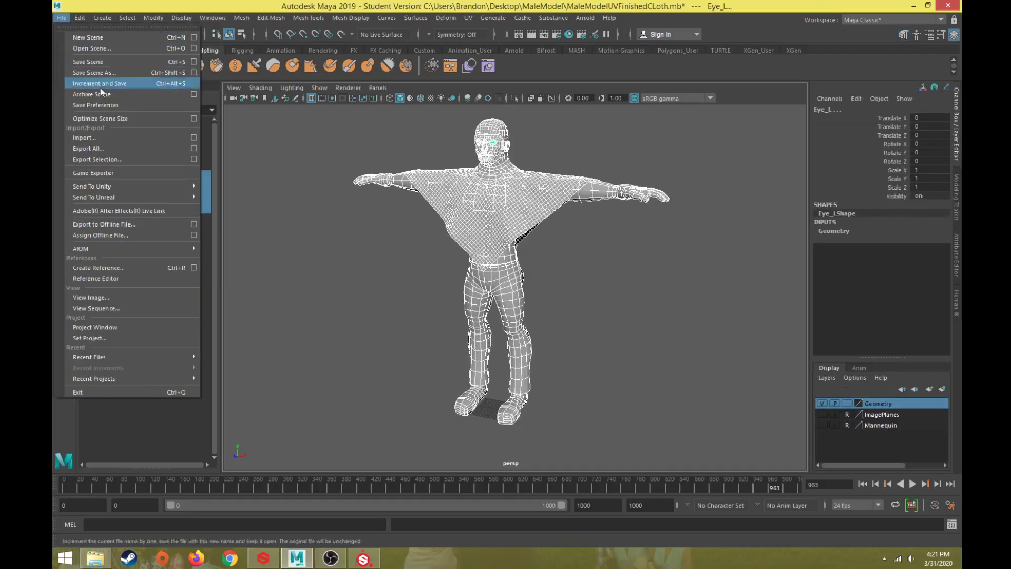
left_click(143, 159)
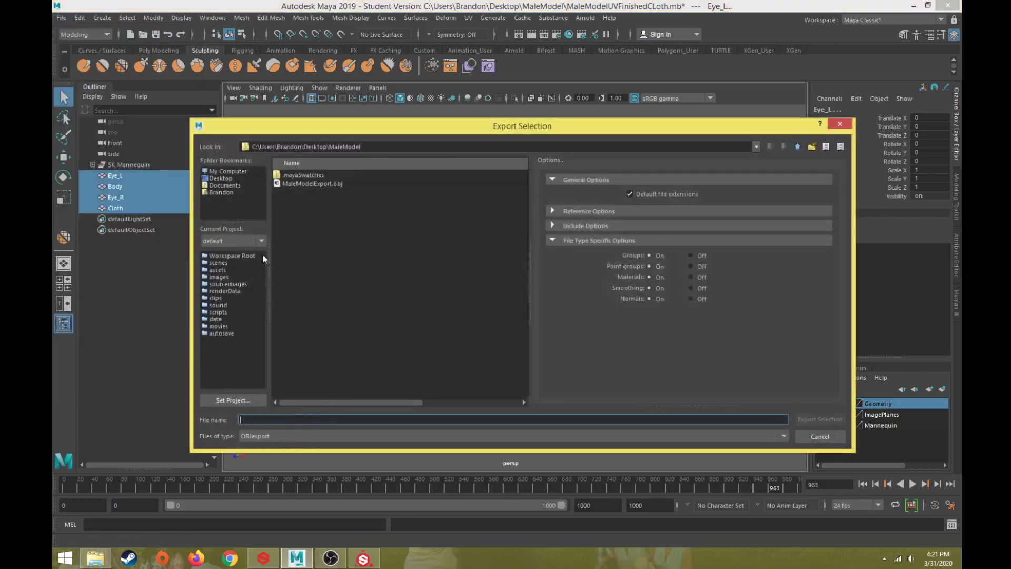
left_click(299, 184)
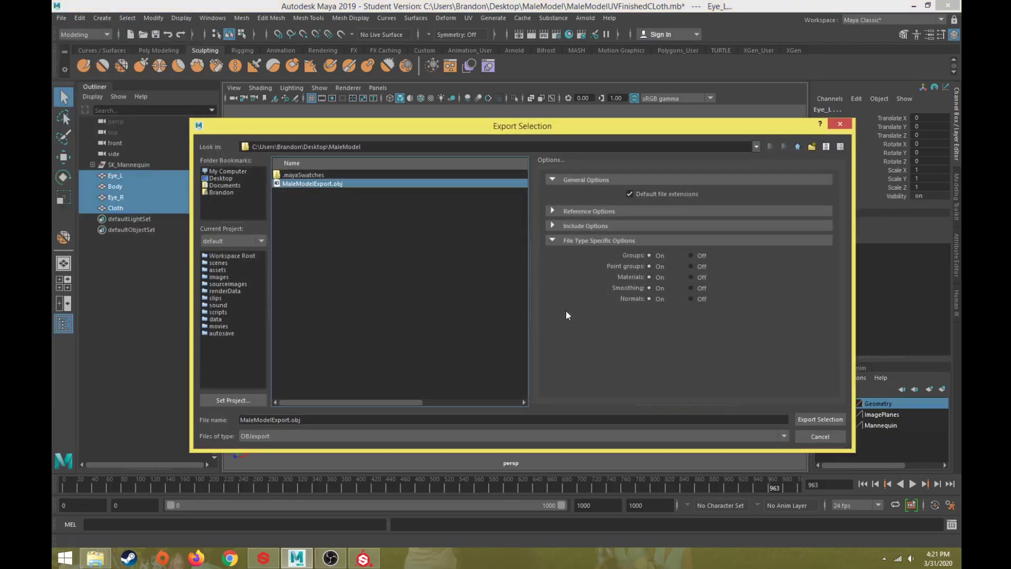
left_click(836, 419)
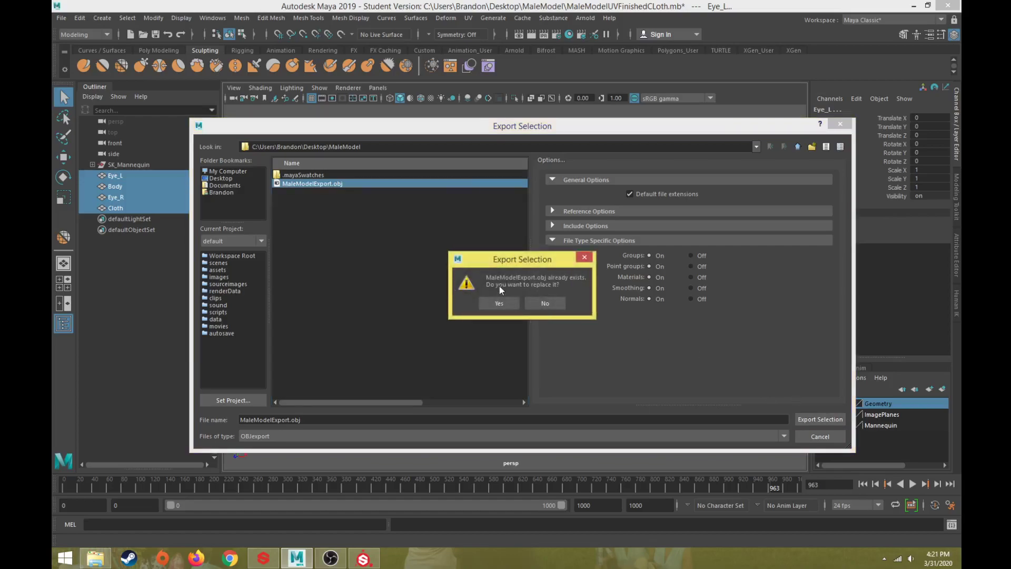
left_click(498, 303)
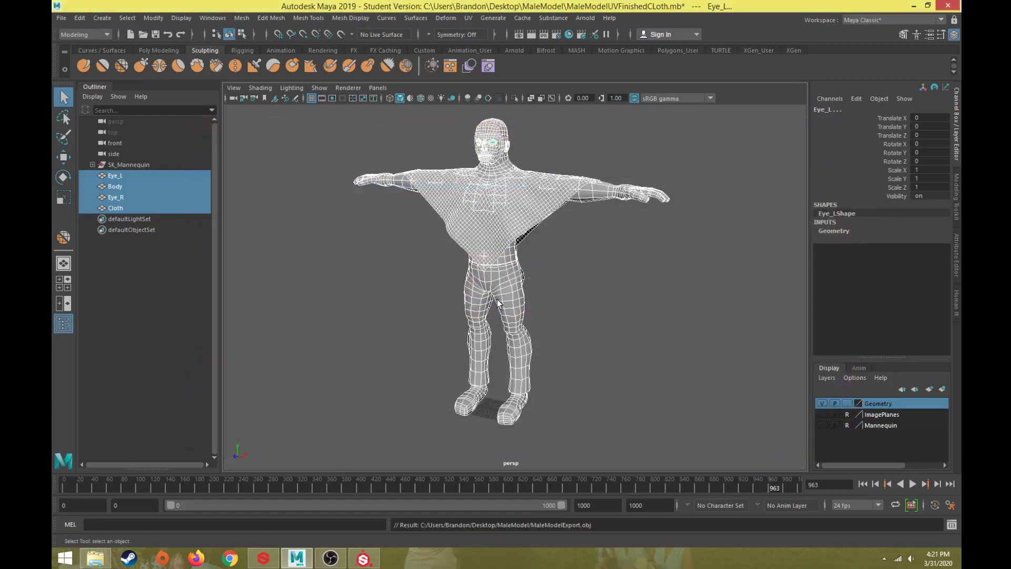
Step: Switch to Substance Painter, start a new project and choose the re-exported MaleModelExport.obj as its mesh file
left_click(365, 559)
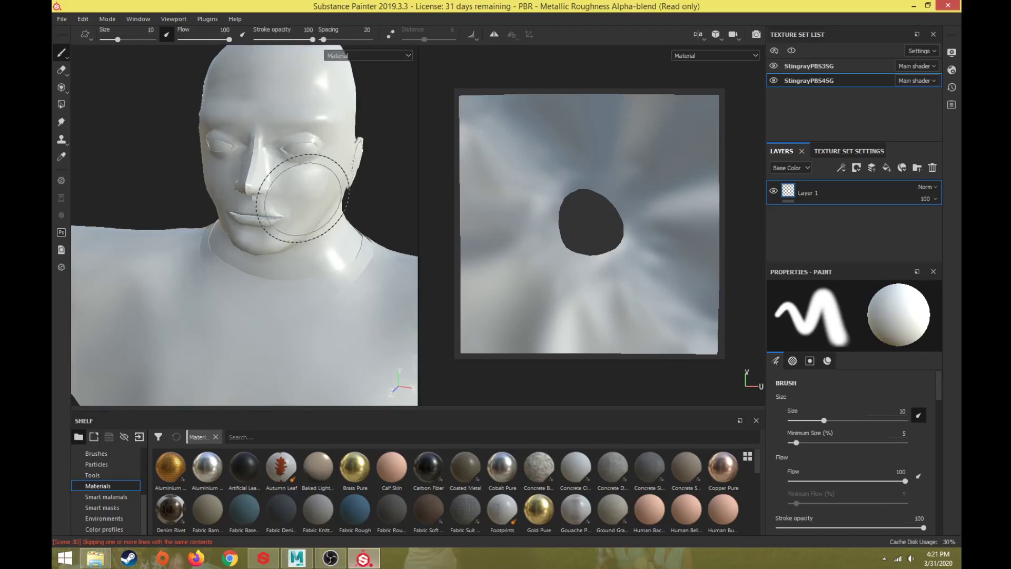
scroll(315, 213, "down", 2)
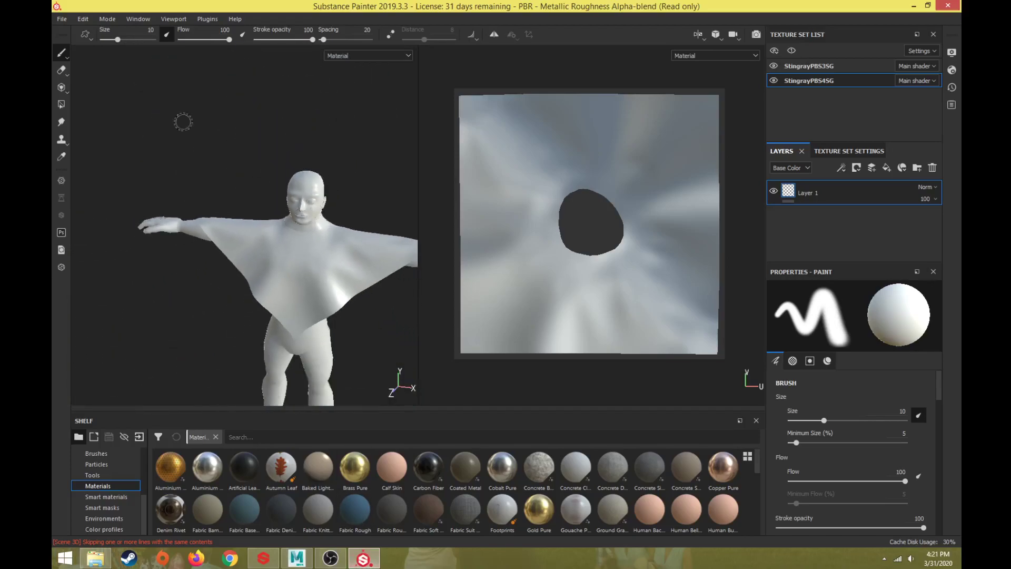
left_click(60, 23)
mouse_move(90, 29)
left_click(71, 30)
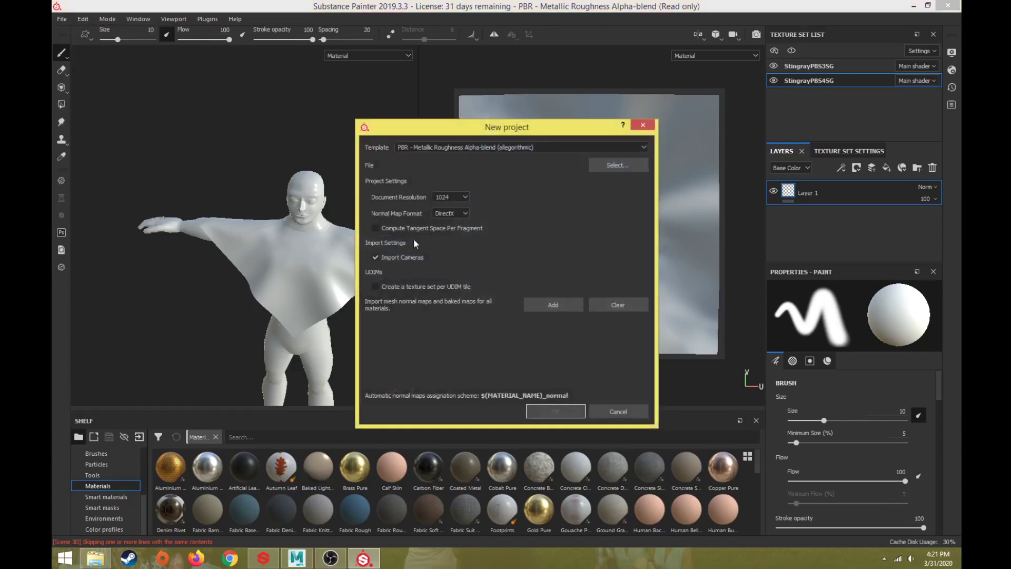
left_click(620, 166)
left_click(610, 242)
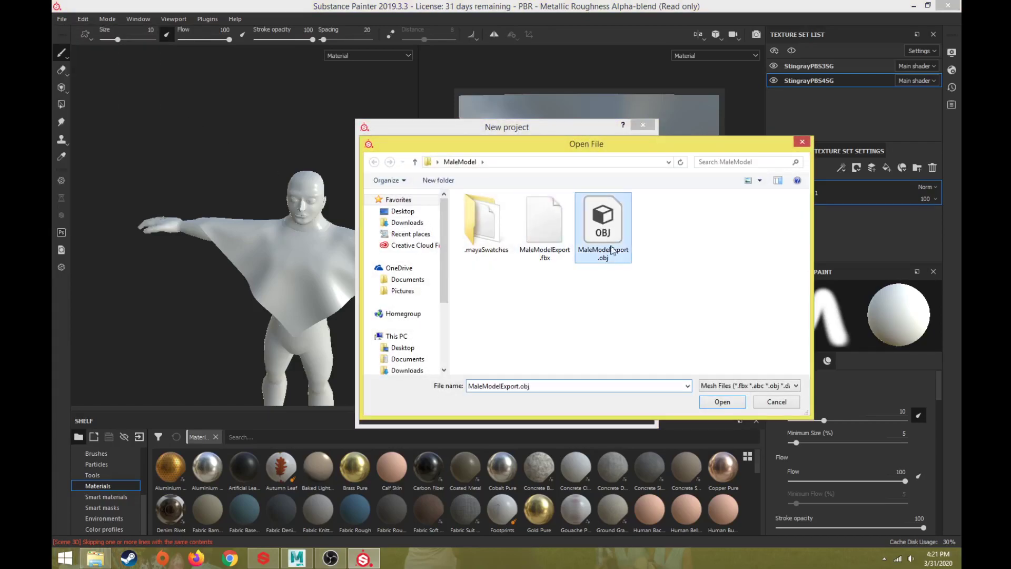
left_click(723, 403)
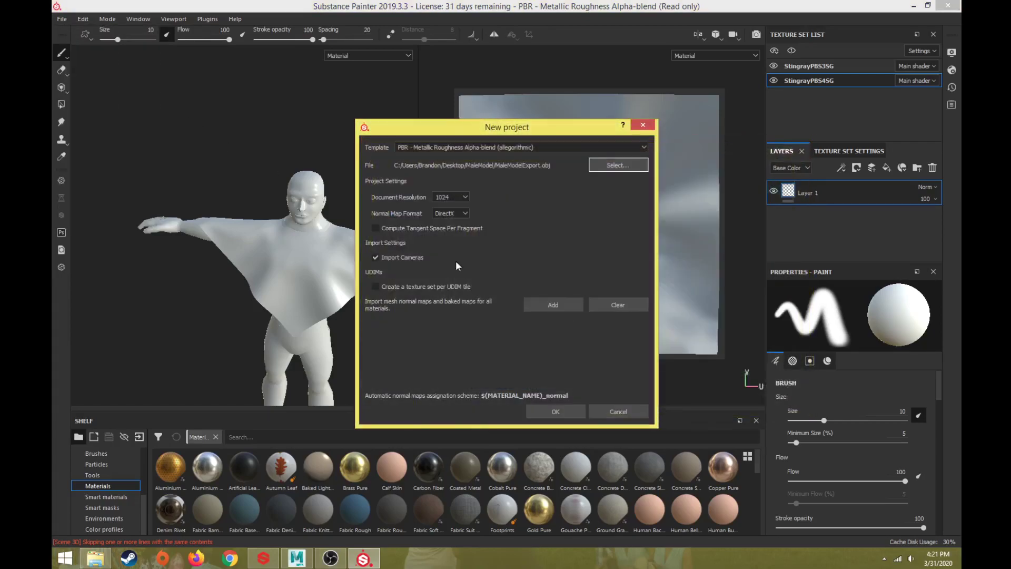
Step: Create the project with a document resolution of 2048, discarding the changes to the open project
left_click(459, 197)
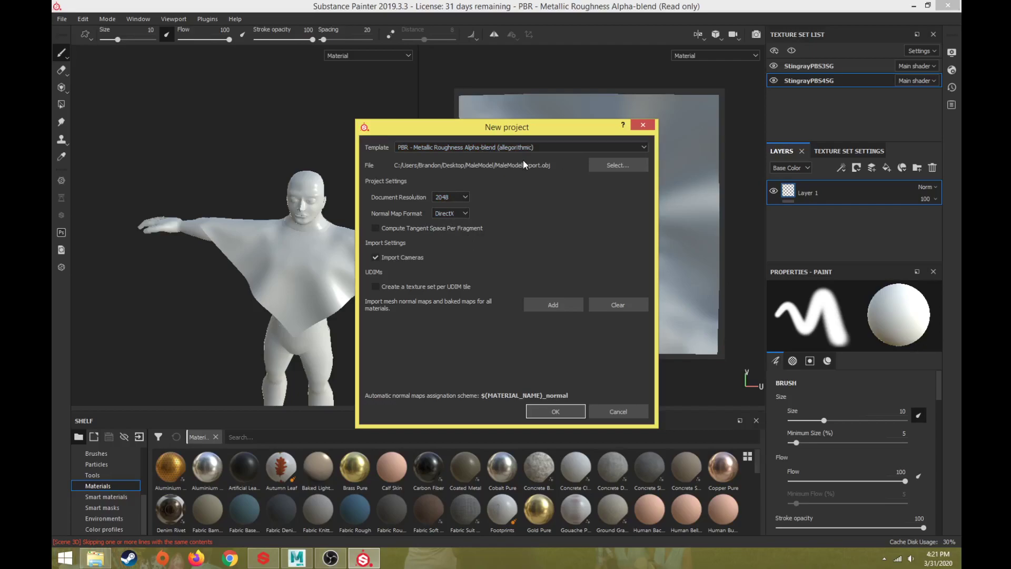
left_click(539, 410)
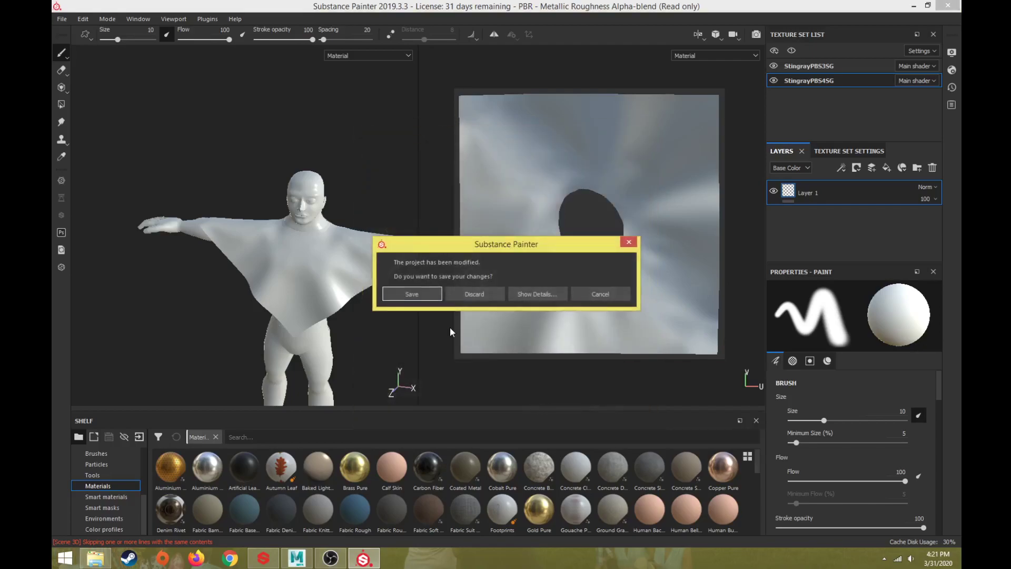
left_click(474, 294)
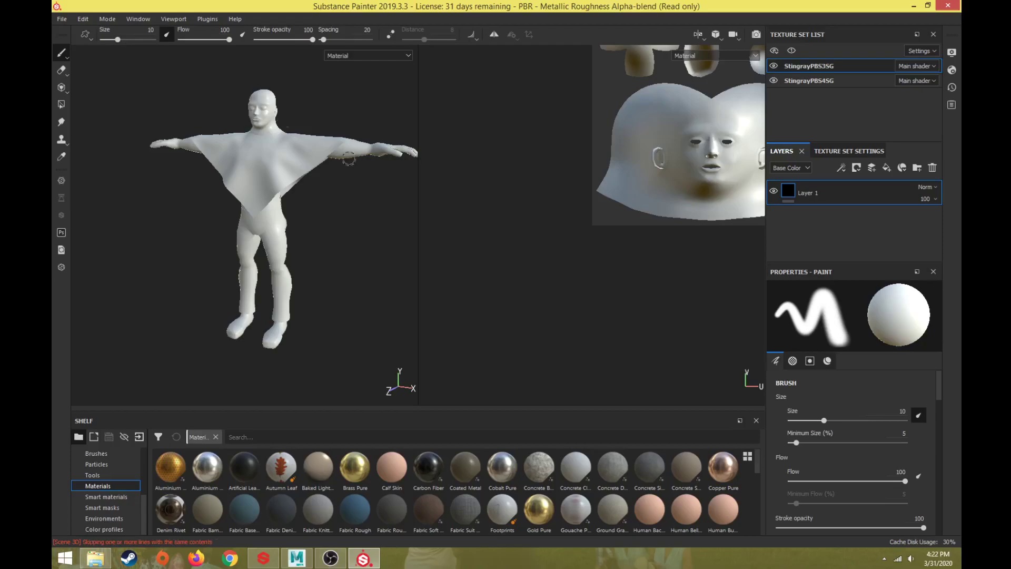
Step: Examine the re-imported character's face up close and its draped cloth in the 3D view
scroll(224, 108, "up", 8)
middle_click_drag(232, 119, 185, 278, "alt")
scroll(185, 278, "up", 1)
mouse_move(185, 278)
left_mouse_down("alt")
mouse_move(262, 284)
mouse_move(246, 262)
mouse_move(198, 273)
mouse_move(196, 287)
left_mouse_up("alt")
scroll(240, 285, "up", 2)
scroll(238, 279, "down", 9)
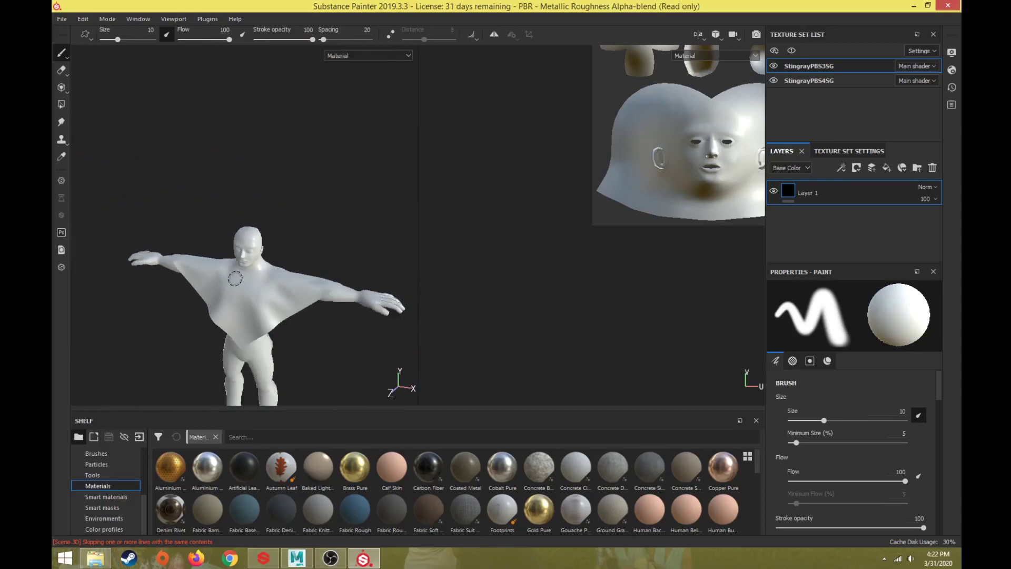
Step: Examine the body's UV layout in the 2D view, from the head and limb shells to the full sheet
middle_click_drag(235, 278, 236, 159, "alt")
left_click_drag(236, 159, 271, 164, "alt")
middle_click_drag(614, 134, 490, 339, "alt")
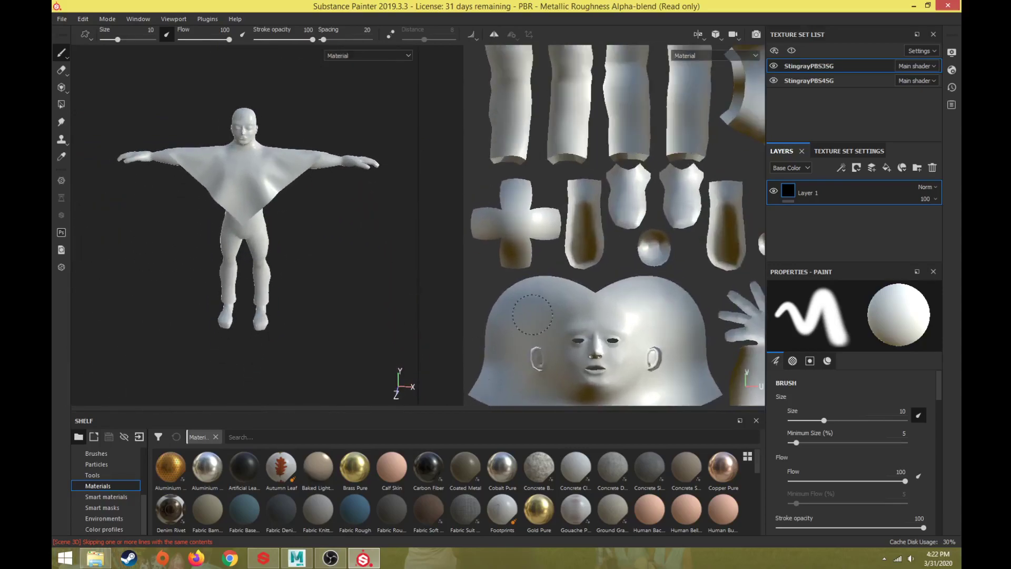
middle_click_drag(678, 250, 549, 298, "alt")
scroll(548, 298, "up", 1)
scroll(615, 242, "down", 6)
middle_click_drag(616, 242, 628, 217, "alt")
scroll(285, 203, "up", 2)
scroll(283, 221, "down", 3)
scroll(282, 221, "up", 5)
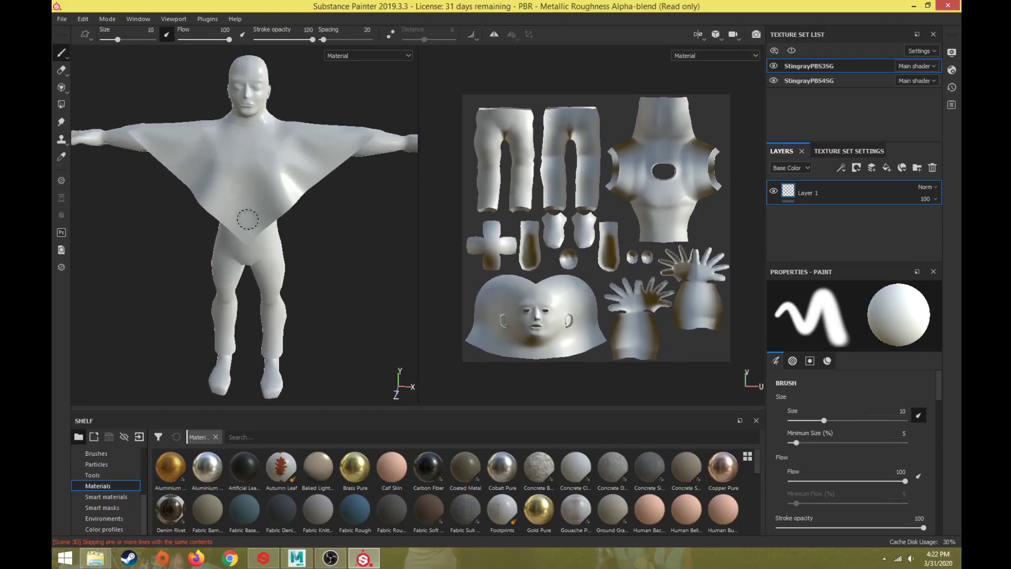
Step: Examine the whole character and its draped cloth from the front in the 3D view
scroll(259, 229, "down", 2)
scroll(259, 229, "down", 2)
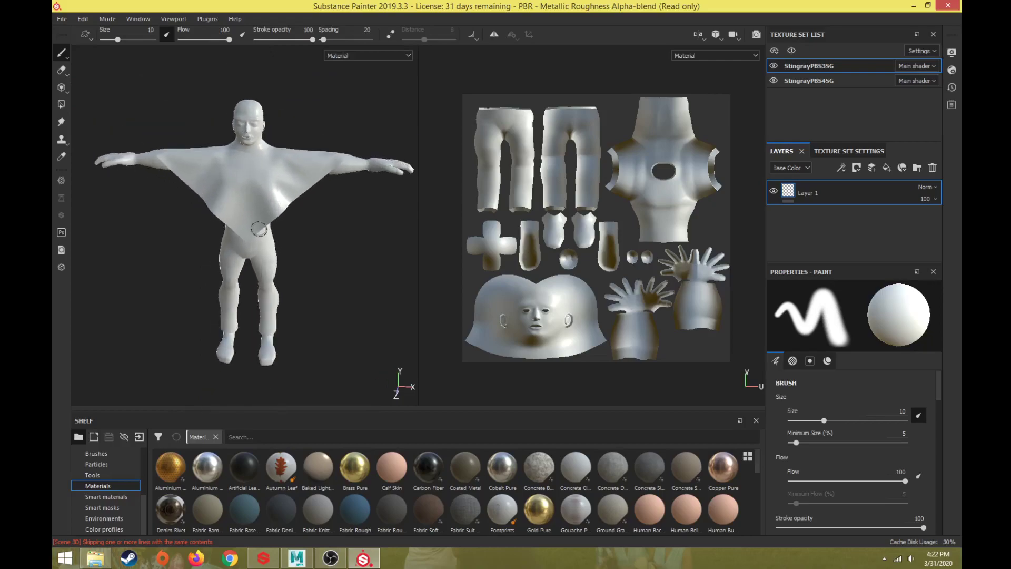
scroll(266, 244, "up", 5)
scroll(271, 248, "down", 5)
scroll(262, 234, "down", 1)
left_click_drag(274, 208, 280, 182, "alt")
mouse_move(280, 183)
right_mouse_down("alt")
mouse_move(285, 197)
mouse_move(287, 182)
right_mouse_up("alt")
middle_click_drag(283, 181, 301, 192, "alt")
scroll(210, 177, "down", 1)
scroll(209, 182, "up", 1)
scroll(208, 181, "up", 3)
middle_click_drag(208, 178, 163, 164, "alt")
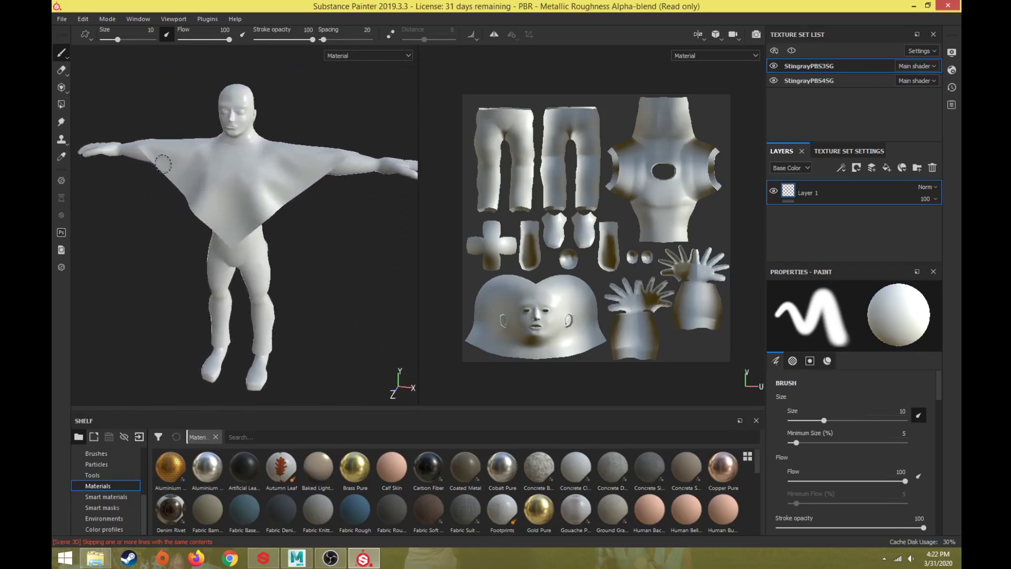
left_click(83, 19)
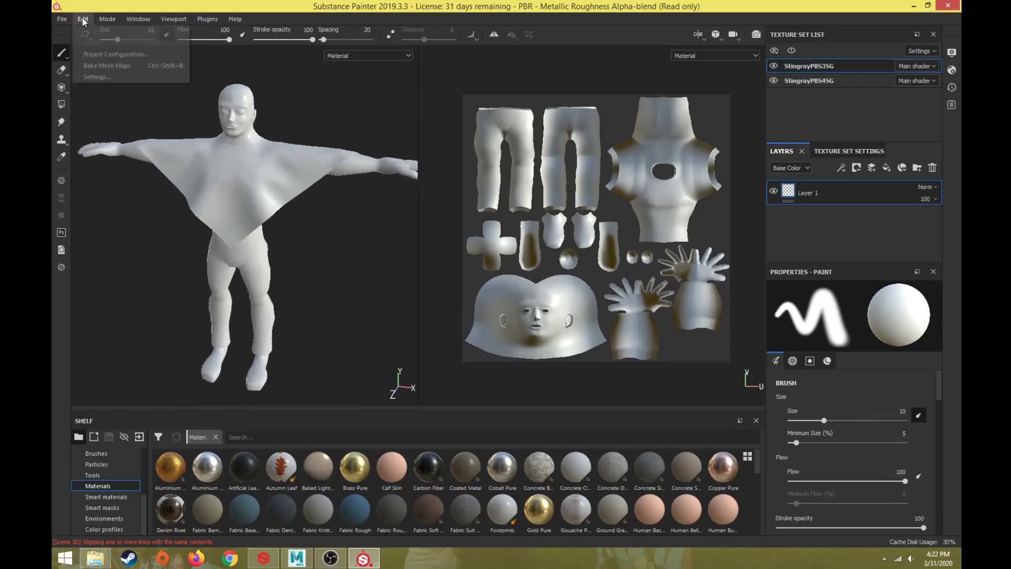
left_click(106, 54)
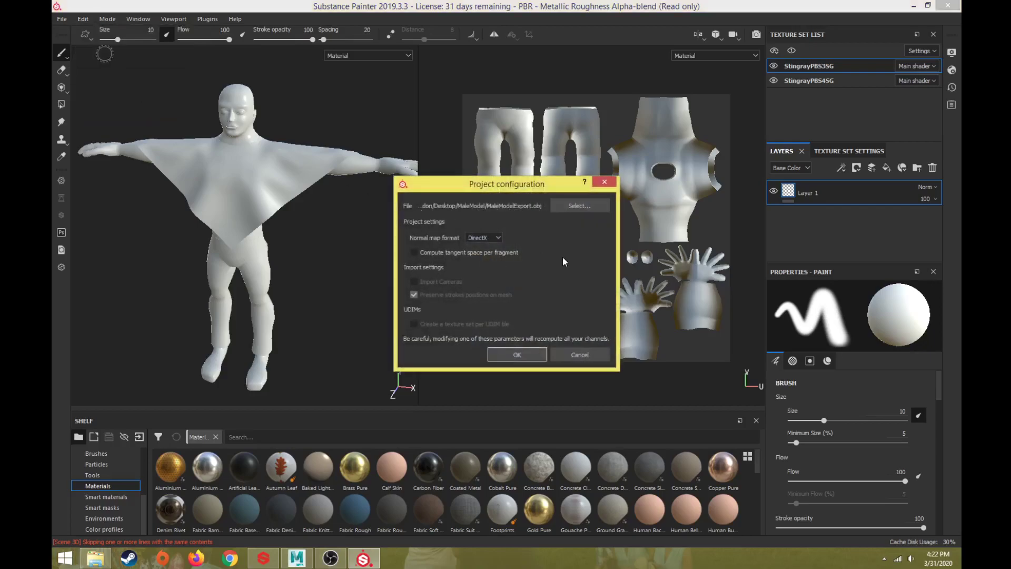
left_click(583, 360)
Step: Review the camera zoom and wheel options in the general settings, with Inverse direction enabled for the wheel, and accept the settings
left_click(82, 19)
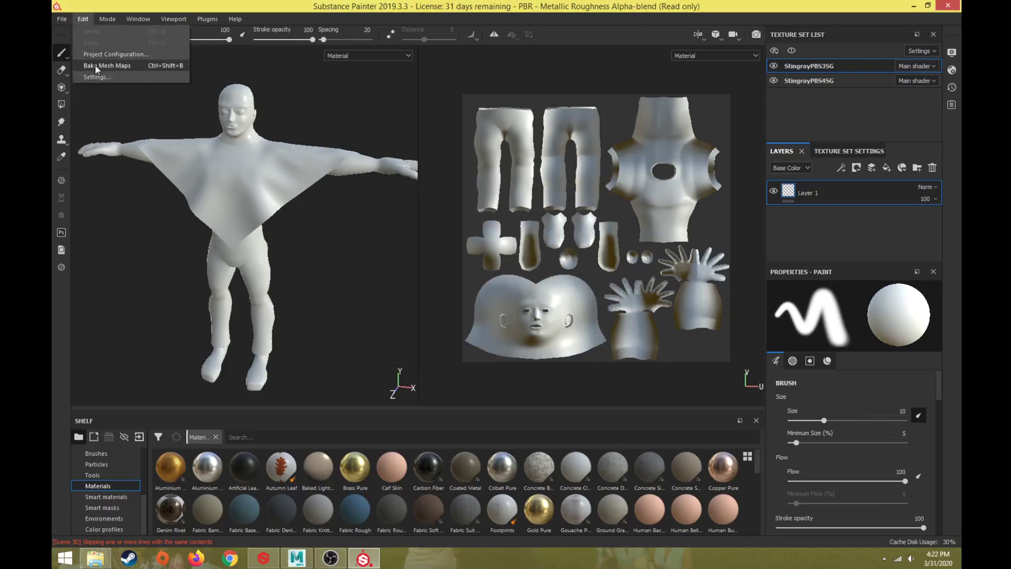
left_click(97, 76)
left_click(381, 198)
scroll(529, 250, "down", 4)
scroll(521, 251, "up", 2)
scroll(521, 248, "up", 2)
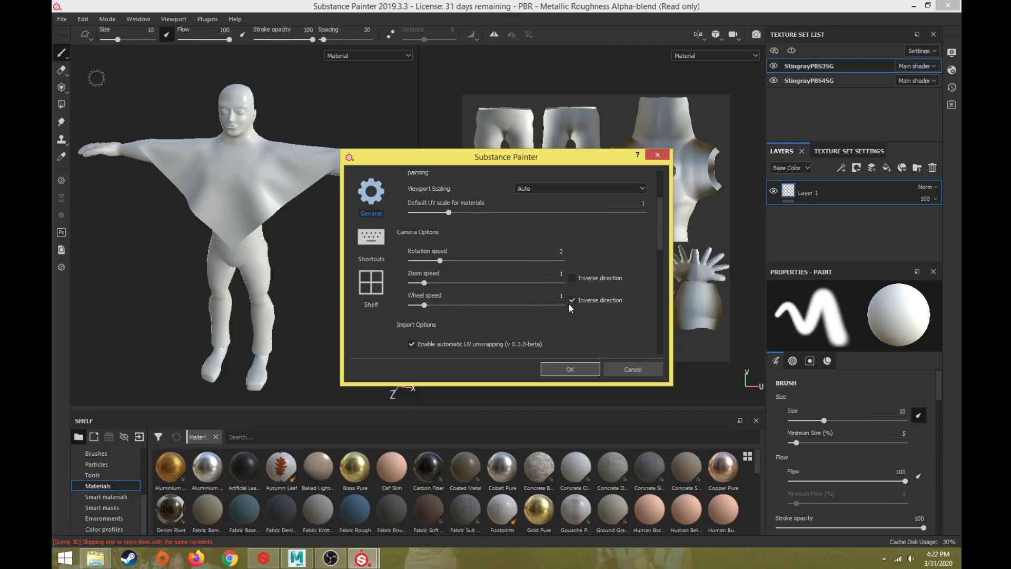
left_click(570, 369)
Step: Test the wheel zoom by moving in on the character's hips and back out in the 3D view
scroll(269, 246, "up", 5)
scroll(271, 240, "down", 5)
scroll(265, 234, "up", 9)
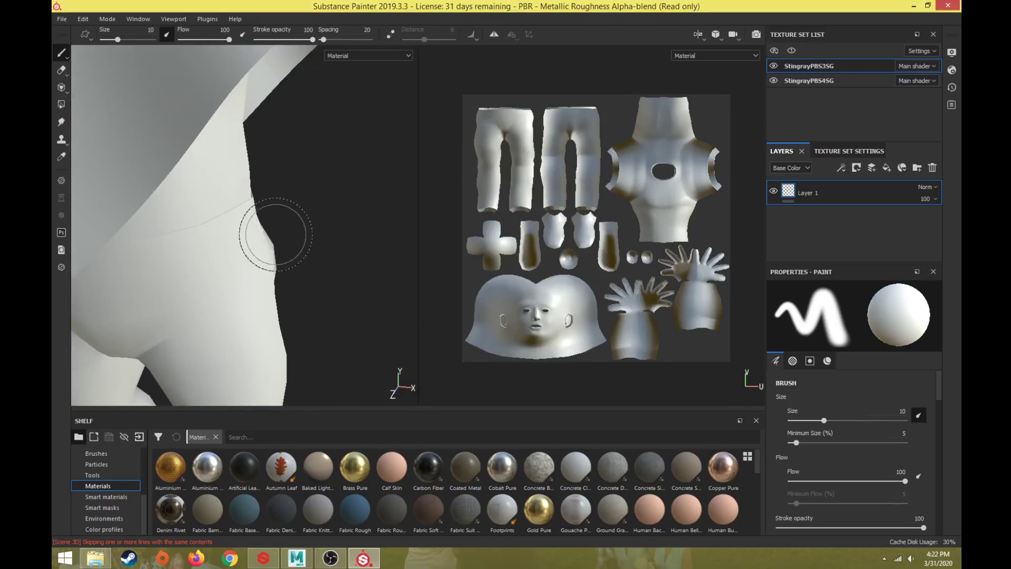
scroll(268, 235, "down", 10)
scroll(247, 245, "up", 8)
Step: Inspect the draped cloth on the character's torso up close and from several angles
left_click_drag(228, 237, 262, 265, "alt")
middle_click_drag(262, 265, 255, 296, "alt")
scroll(254, 295, "down", 3)
left_click_drag(230, 286, 196, 275, "alt")
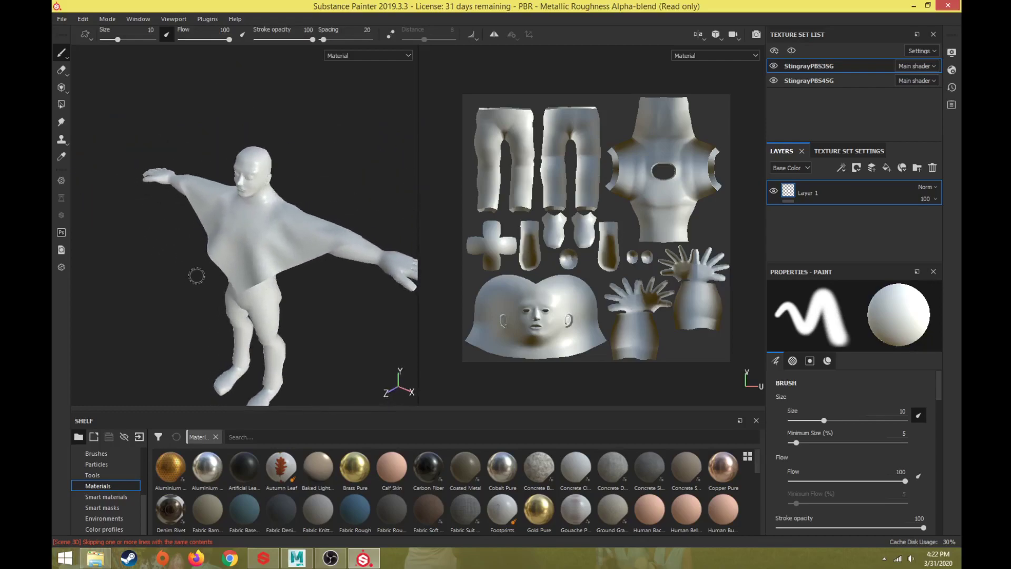
left_click_drag(236, 245, 290, 235, "alt")
middle_click_drag(274, 247, 324, 240, "alt")
scroll(298, 230, "up", 5)
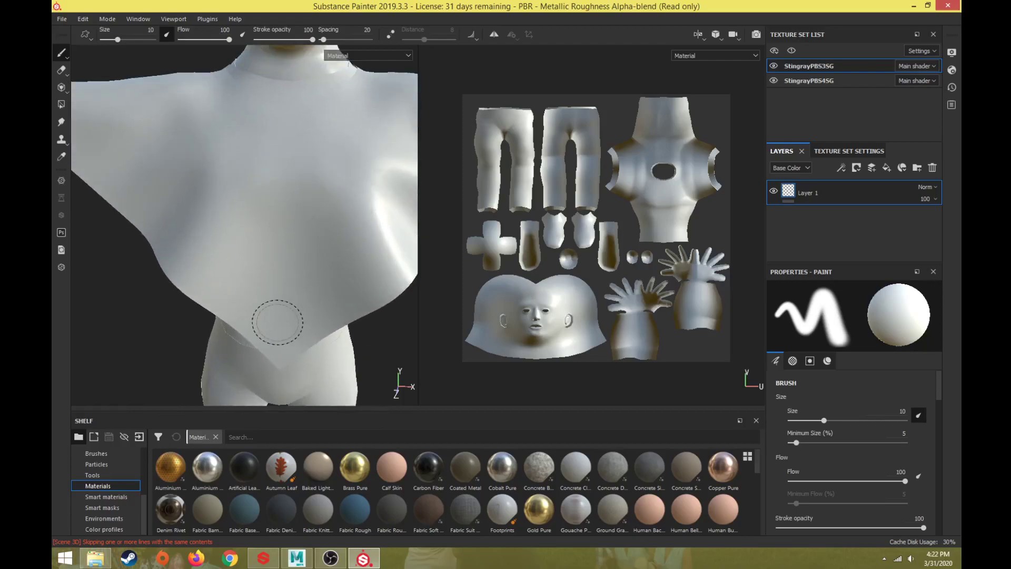
scroll(278, 322, "up", 4)
scroll(277, 323, "down", 8)
right_click_drag(320, 295, 338, 278, "alt")
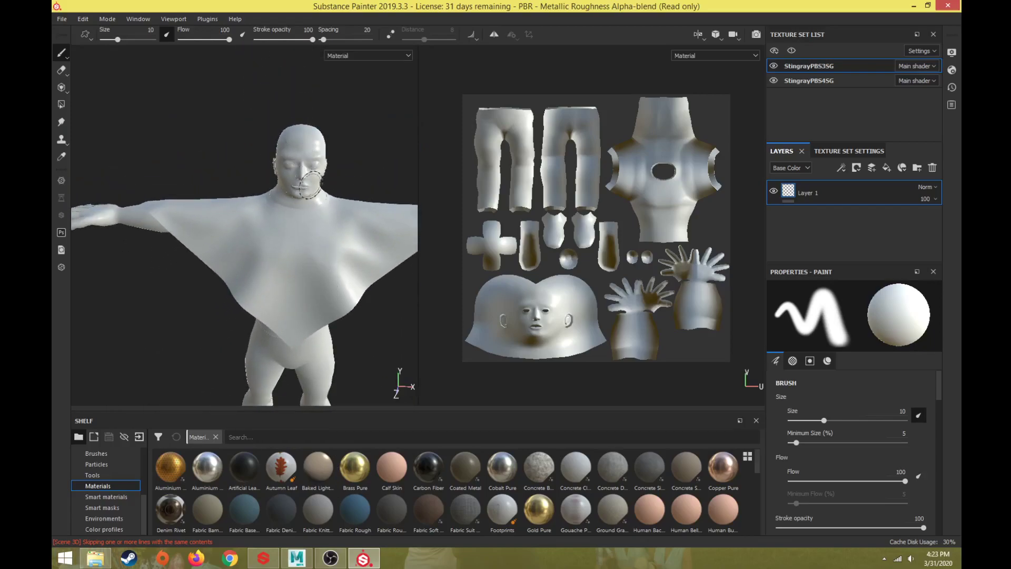
scroll(378, 345, "down", 3)
middle_click_drag(292, 242, 340, 216, "alt")
left_click_drag(339, 217, 346, 217, "alt")
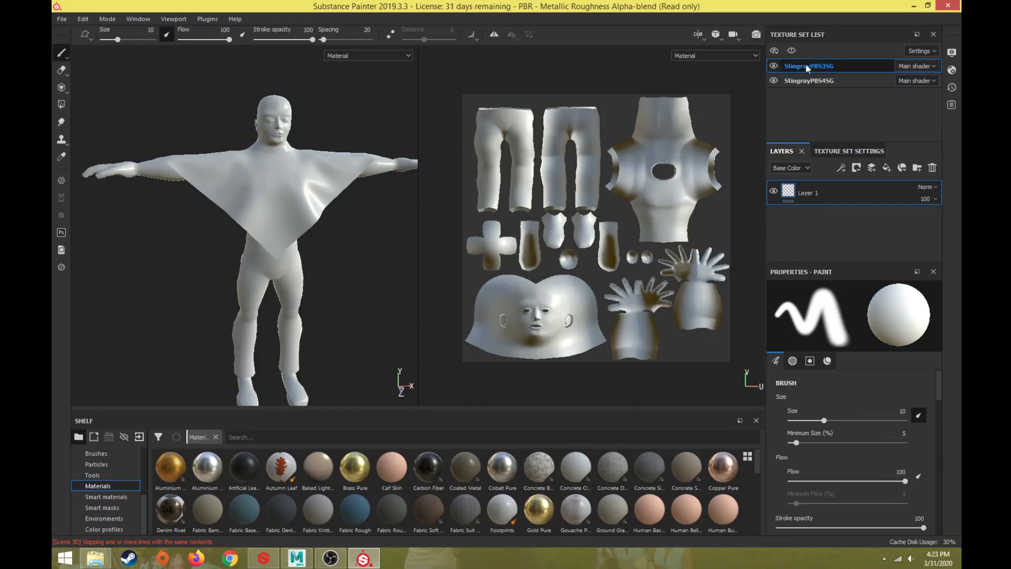
Step: Toggle the visibility of both texture sets to identify which mesh each one covers
left_click(772, 65)
left_click(772, 65)
left_click(773, 80)
left_click(773, 79)
left_click(775, 65)
left_click(775, 65)
Step: Rename the StingrayPBS3SG texture set to Body
type("M_Bo")
key("BackSpace")
key("BackSpace")
key("BackSpace")
key("BackSpace")
type("Body")
key("Return")
Step: Rename the StingrayPBS4SG texture set to Cloth
double_click(792, 79)
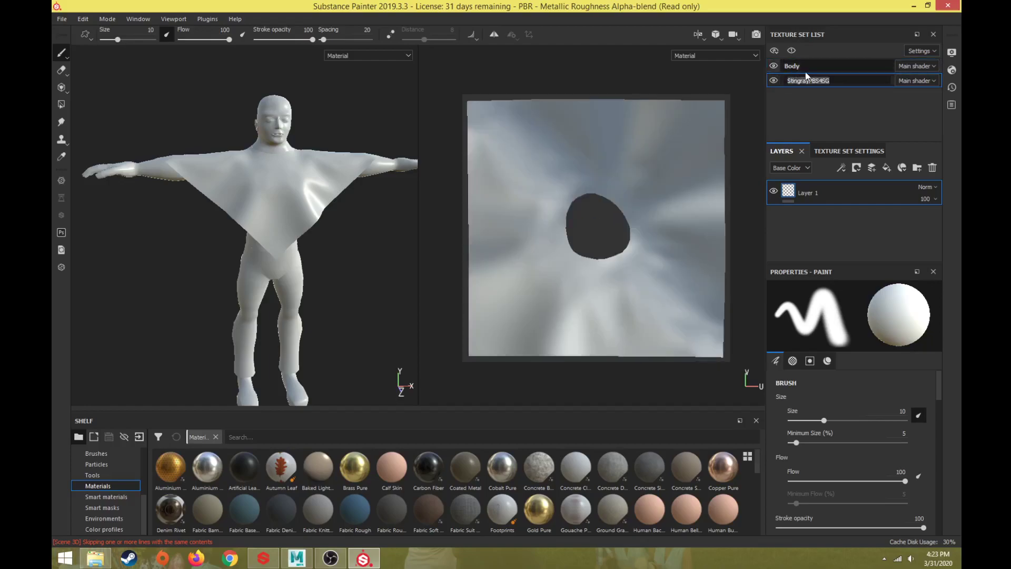
type("Cloth")
key("Return")
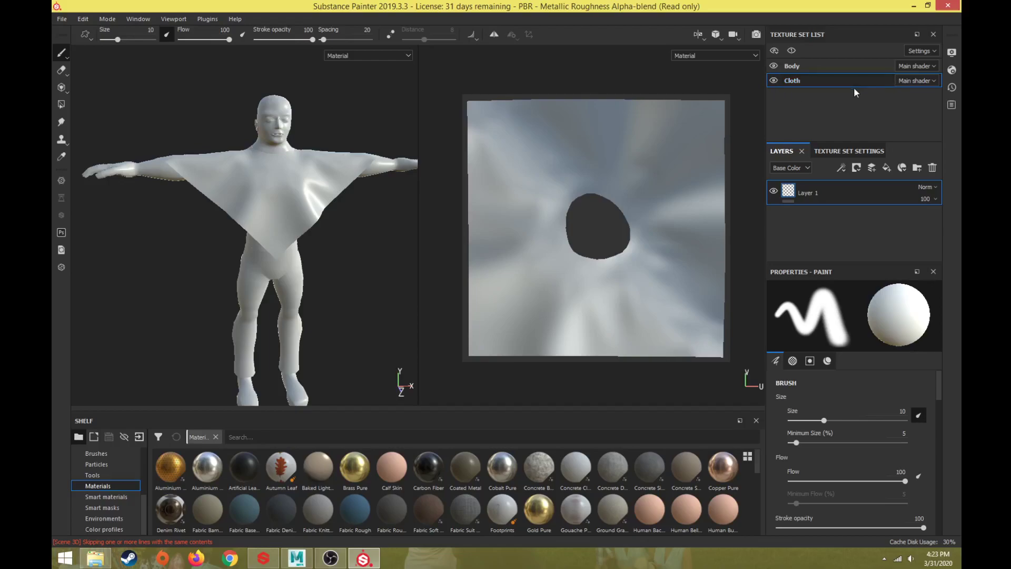
Step: Compare the UV layouts of the Body and Cloth texture sets, and toggle the cloth's visibility to view the body underneath
left_click(810, 67)
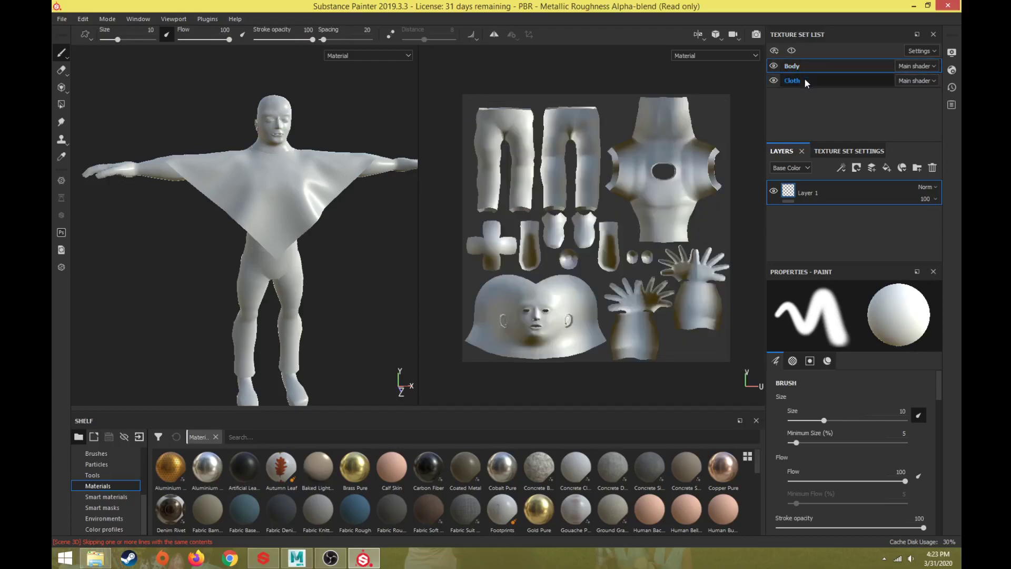
left_click(804, 80)
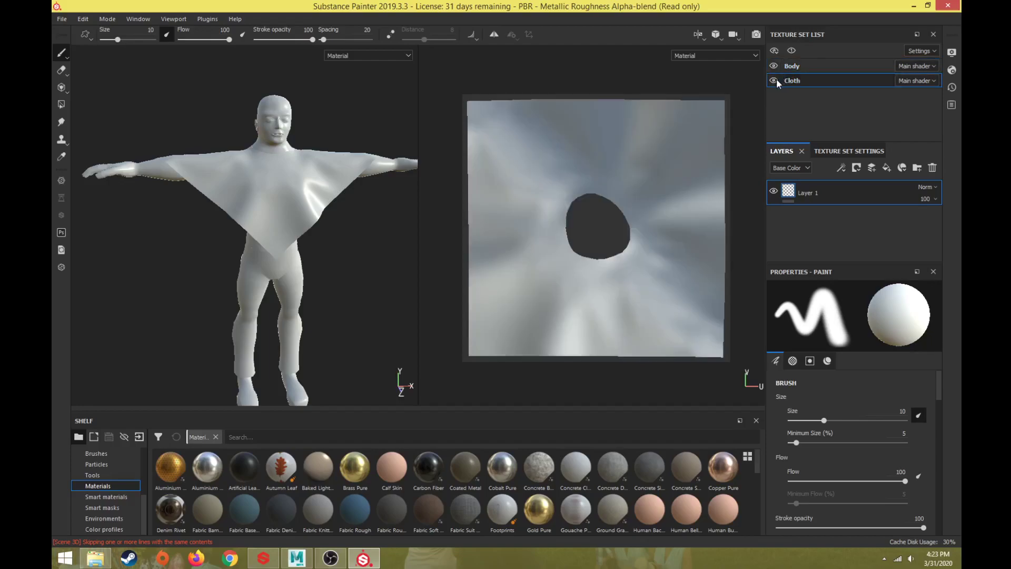
left_click(774, 80)
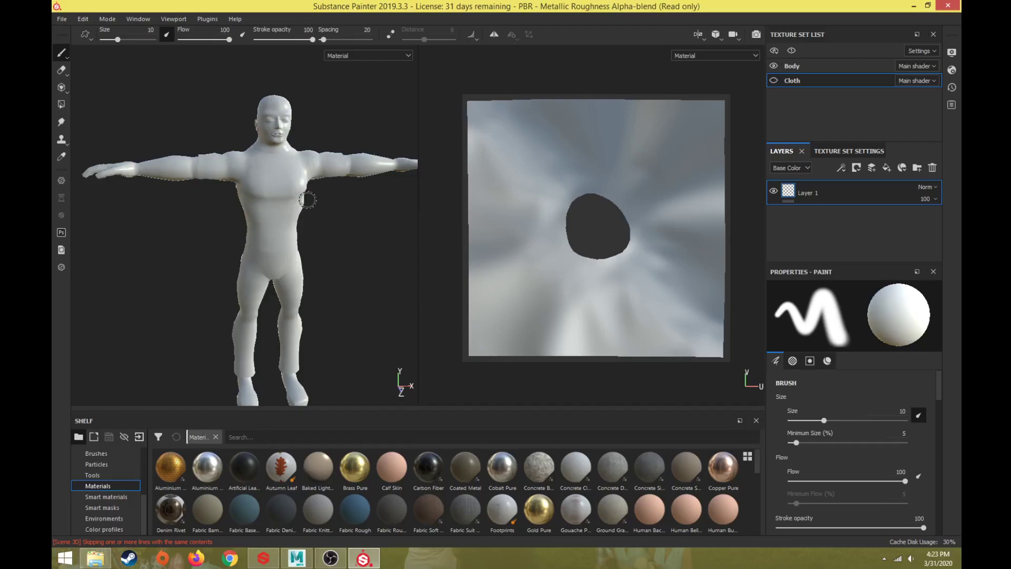
left_click(775, 80)
left_click(775, 80)
left_click(774, 81)
Step: View the character from an angle and check which channels are available for the Cloth texture set's layers
scroll(289, 203, "down", 3)
scroll(309, 246, "up", 3)
middle_click_drag(309, 246, 324, 235, "alt")
left_click_drag(316, 237, 259, 251, "alt")
left_click(804, 170)
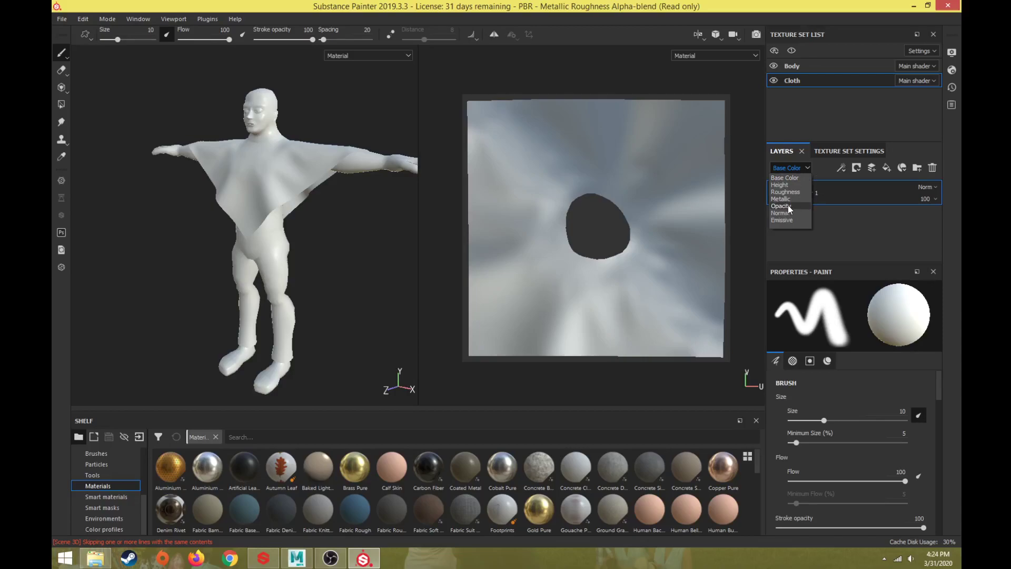
left_click(805, 167)
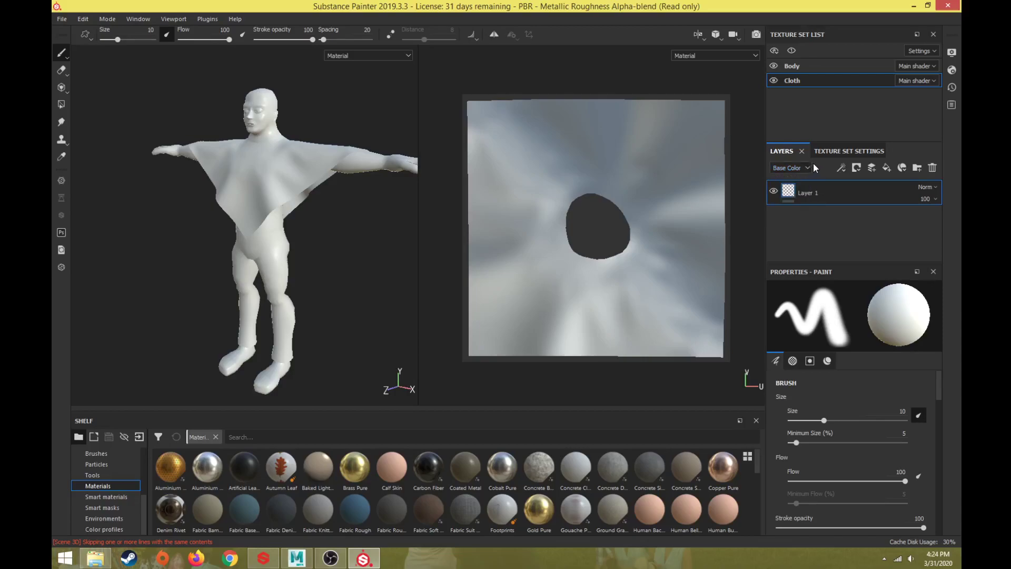